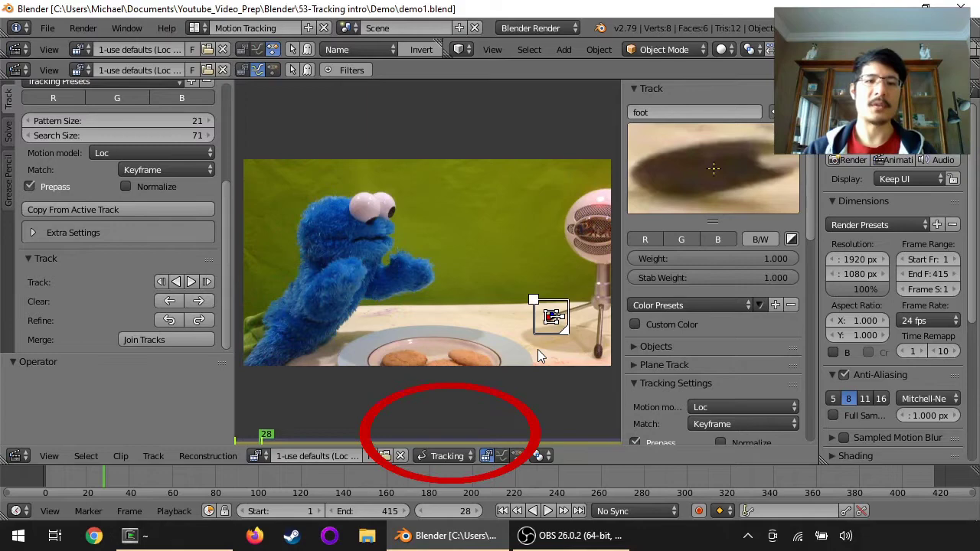
- Put the clip editor in Mask mode and zoom in on the foot marker
left_click(444, 456)
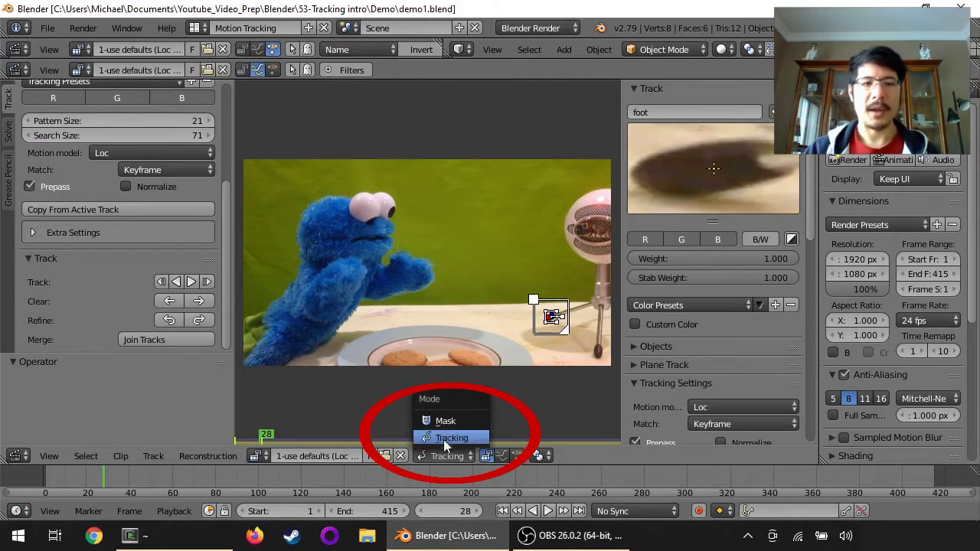
left_click(448, 422)
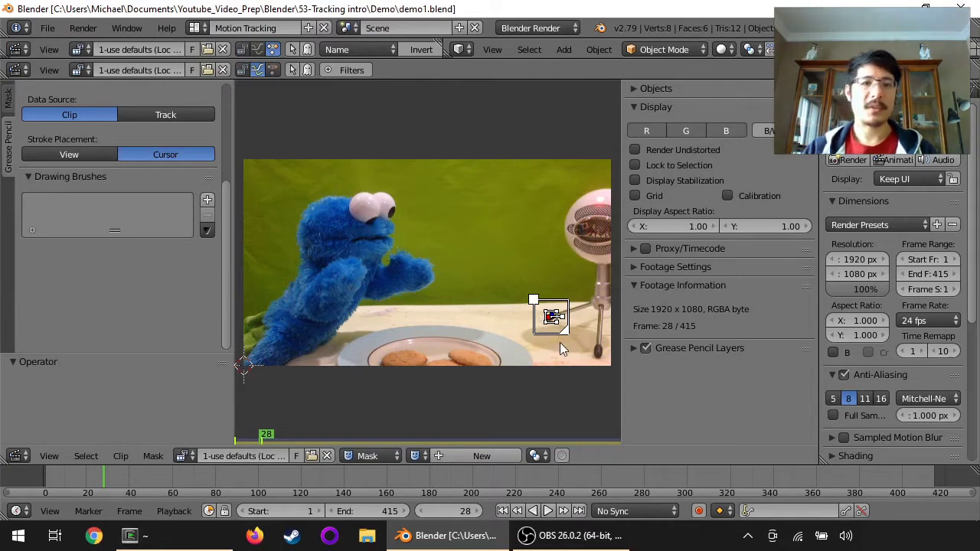
scroll(536, 330, "up", 3)
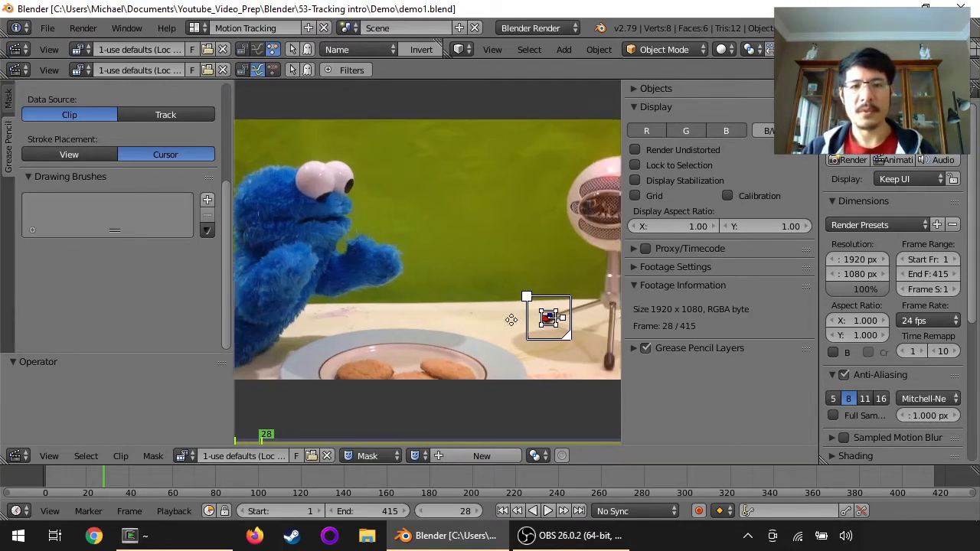
scroll(476, 316, "up", 3)
middle_click_drag(582, 310, 505, 238)
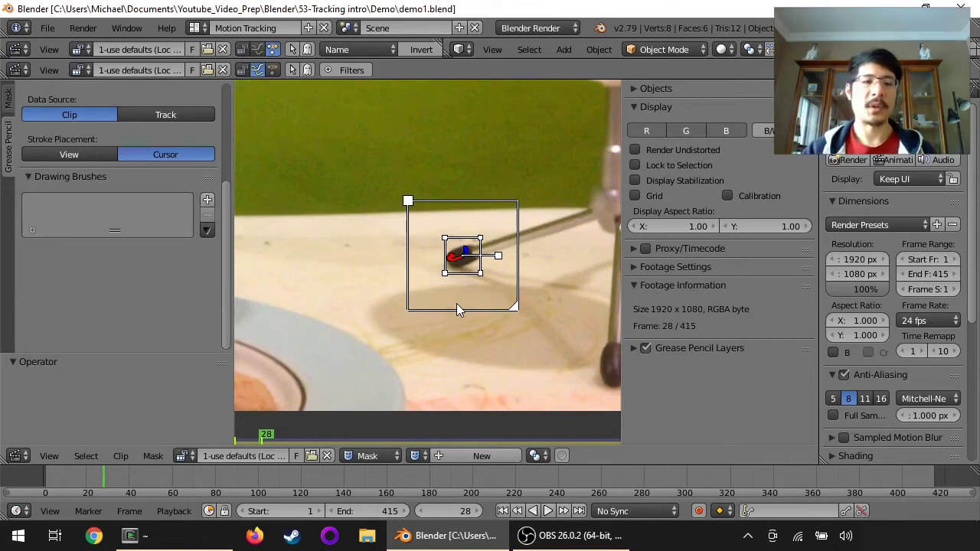
- Deselect the foot marker in Tracking mode, then go back to Mask mode with Tab
left_click(370, 456)
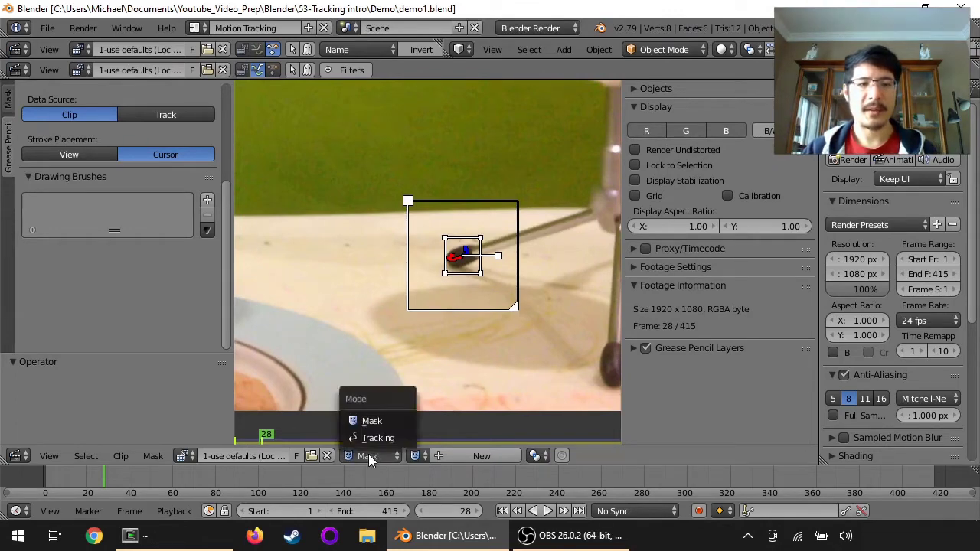
left_click(382, 437)
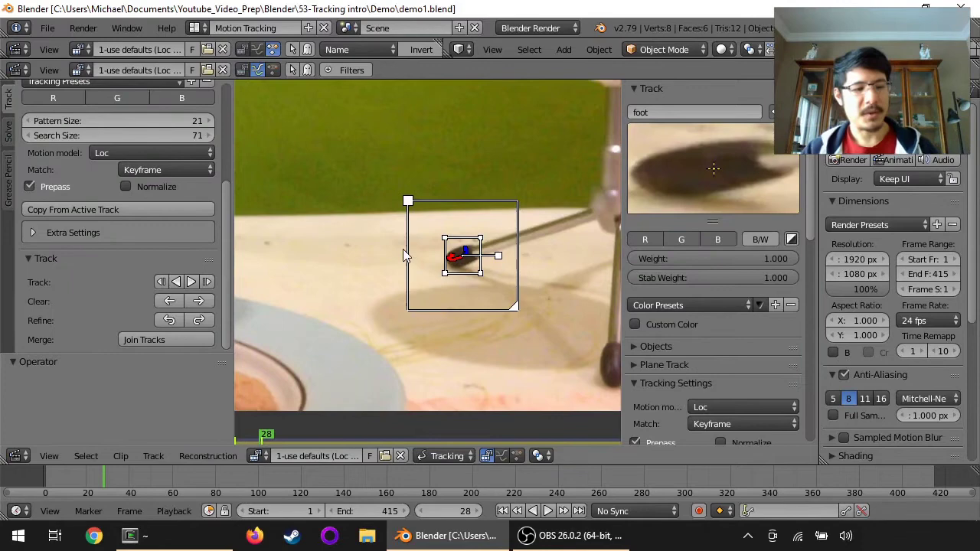
key("a")
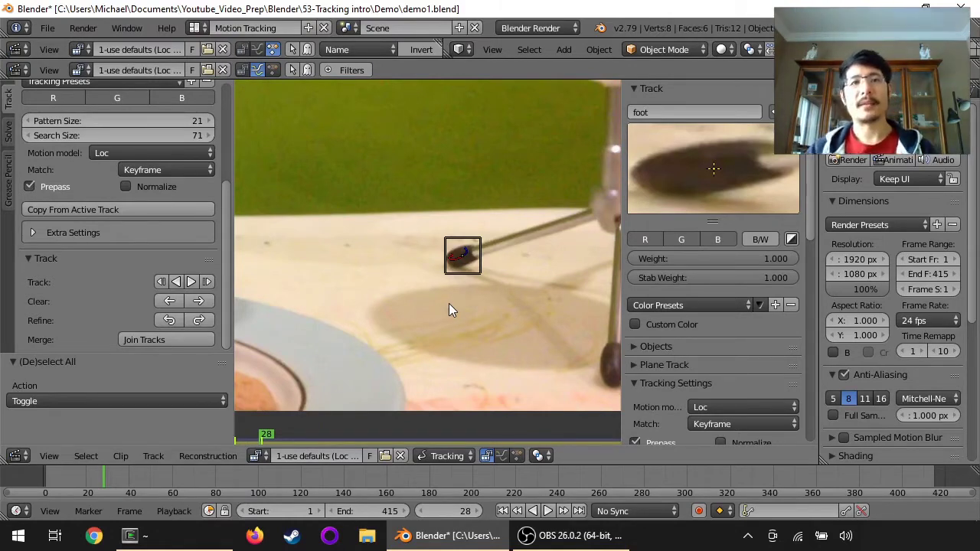
left_click(444, 458)
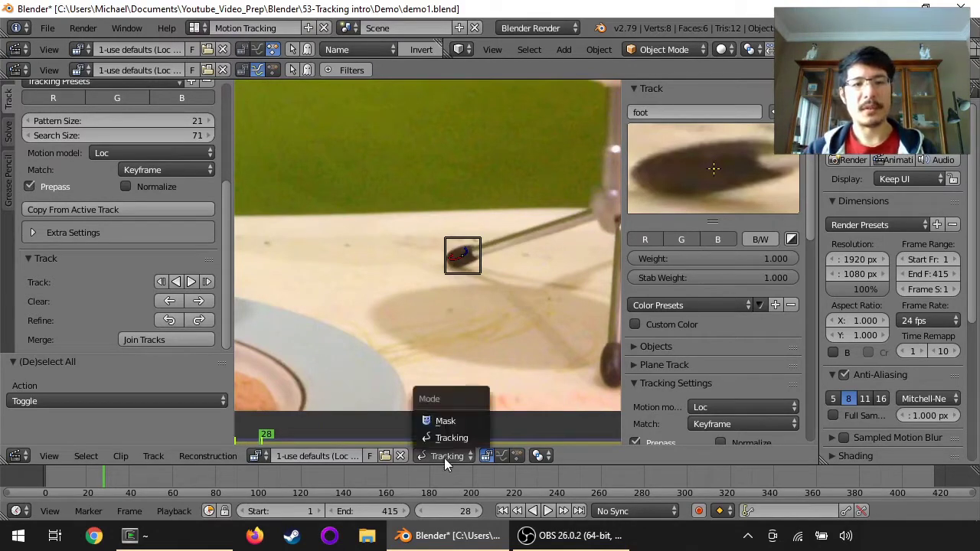
left_click(448, 458)
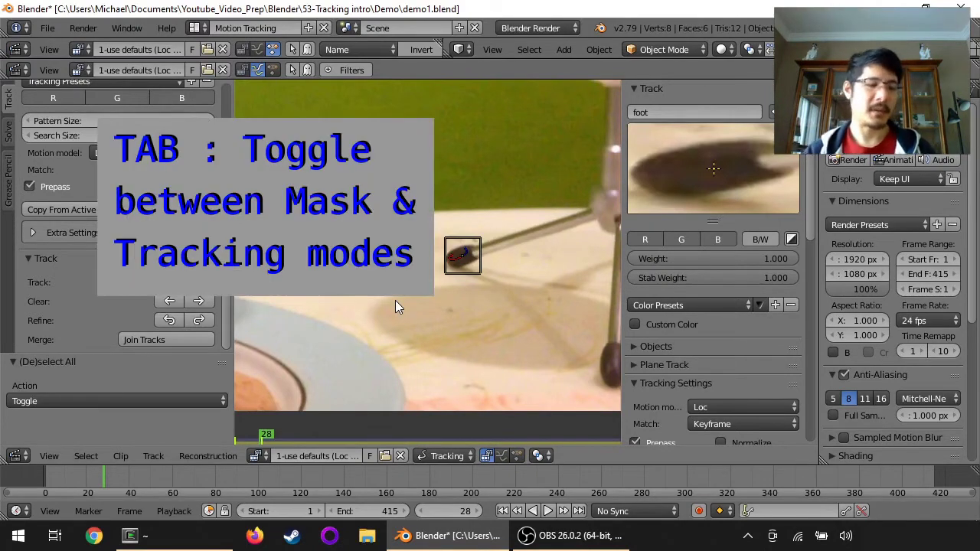
key("Tab")
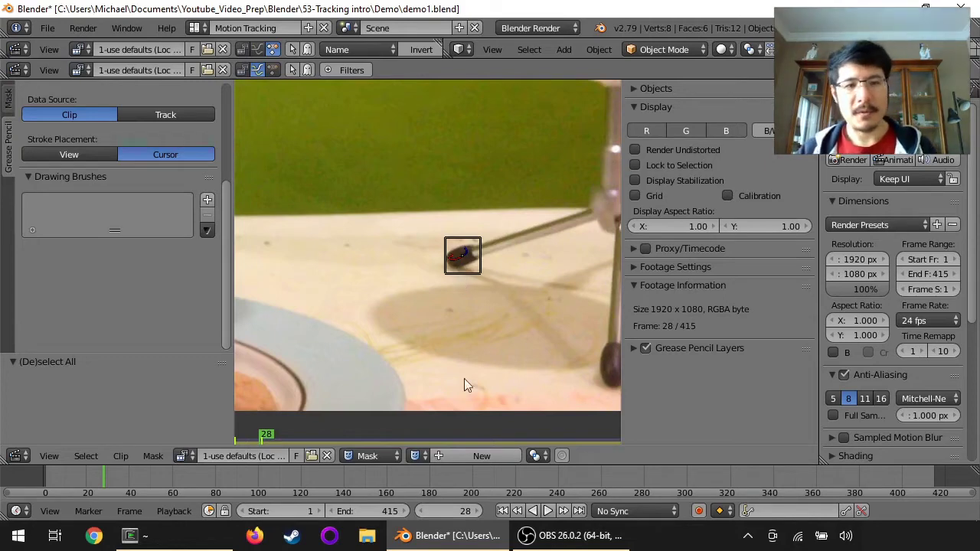
- Create a new mask and name it 'footmask'
left_click(482, 456)
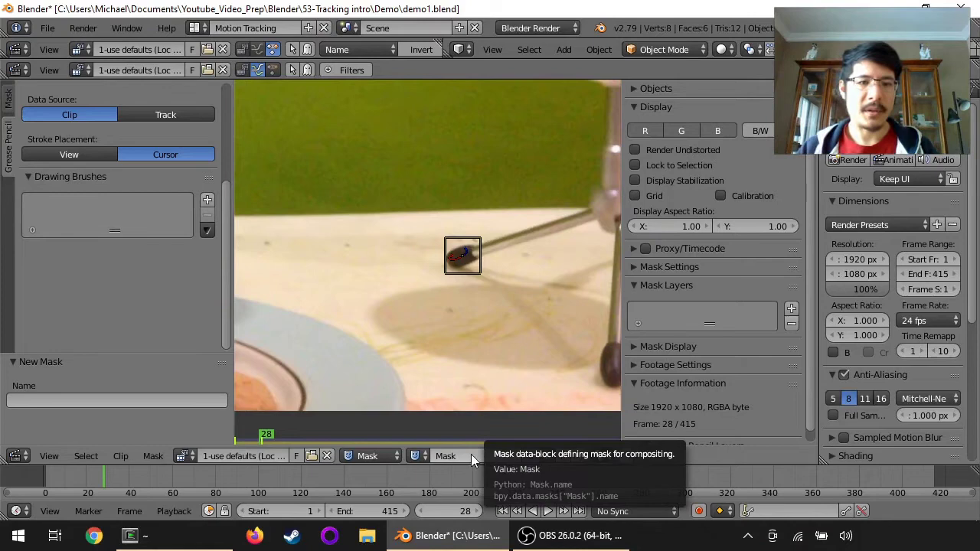
left_click(471, 455)
type("footmask")
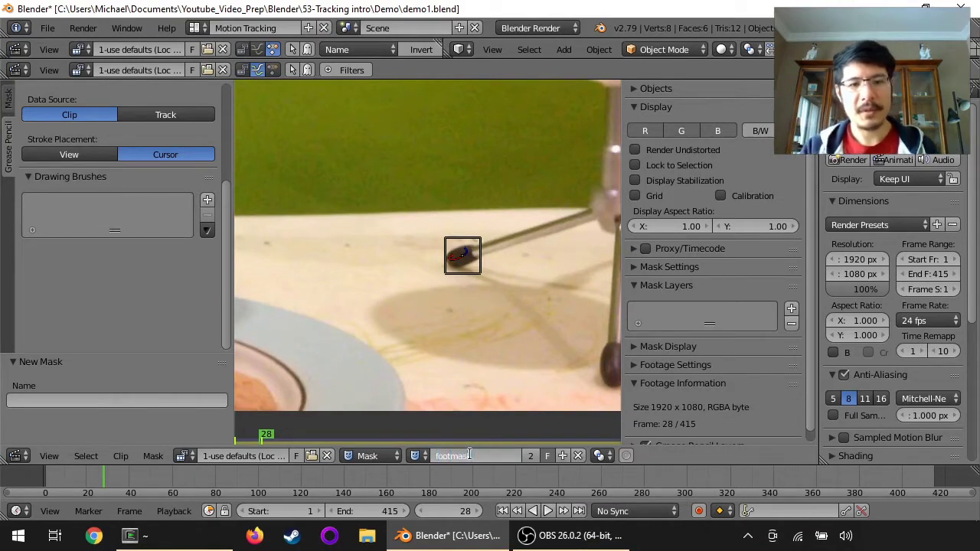
key("Return")
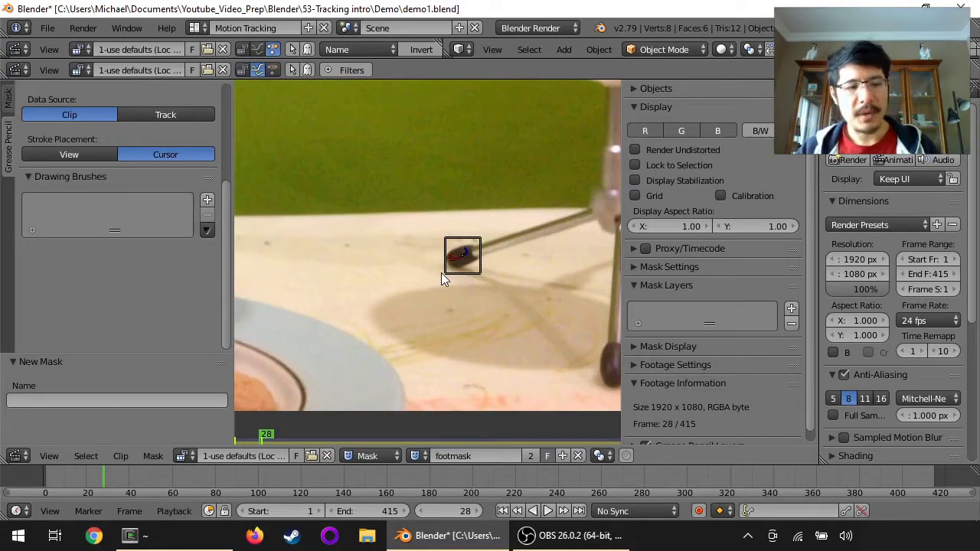
- Add a circle to the mask, move it onto the foot marker and scale it to about 0.81
key("shift+a")
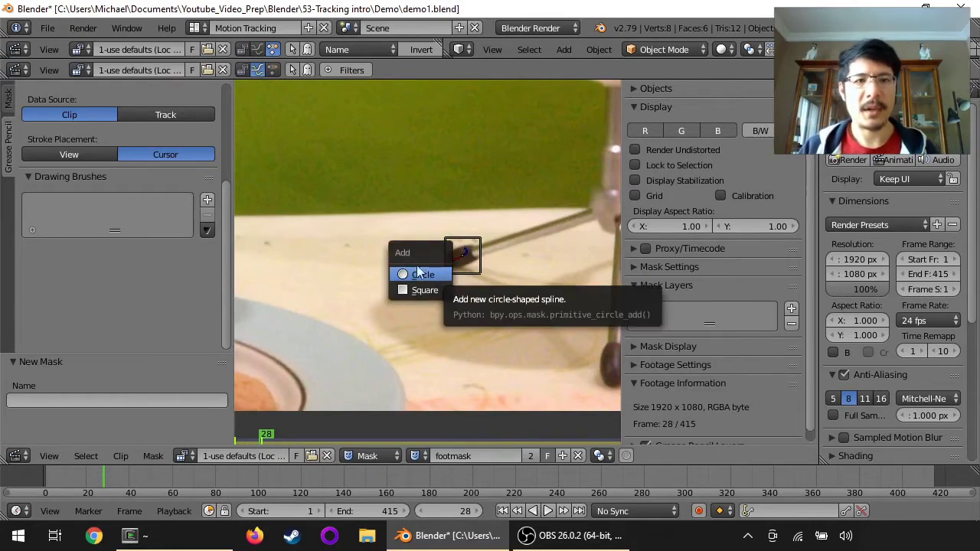
left_click(419, 274)
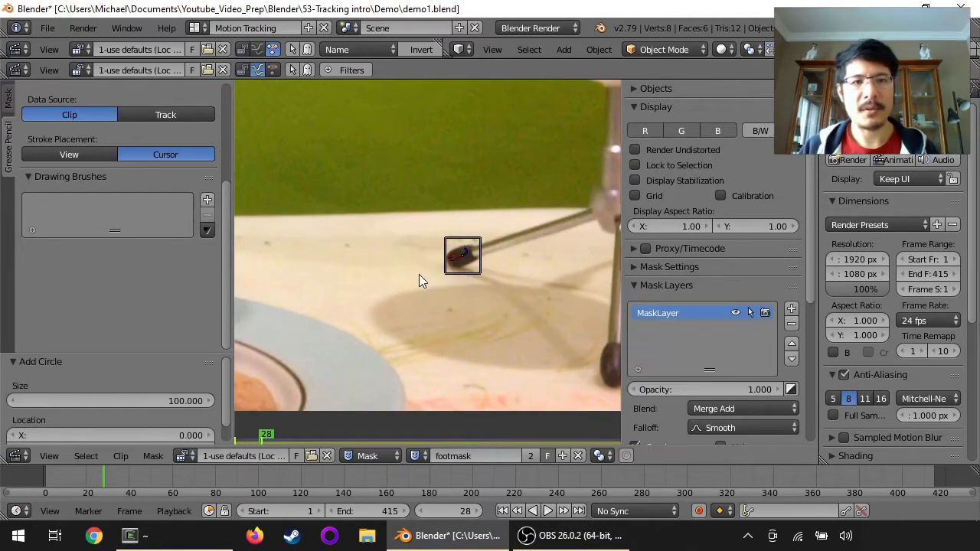
key("g")
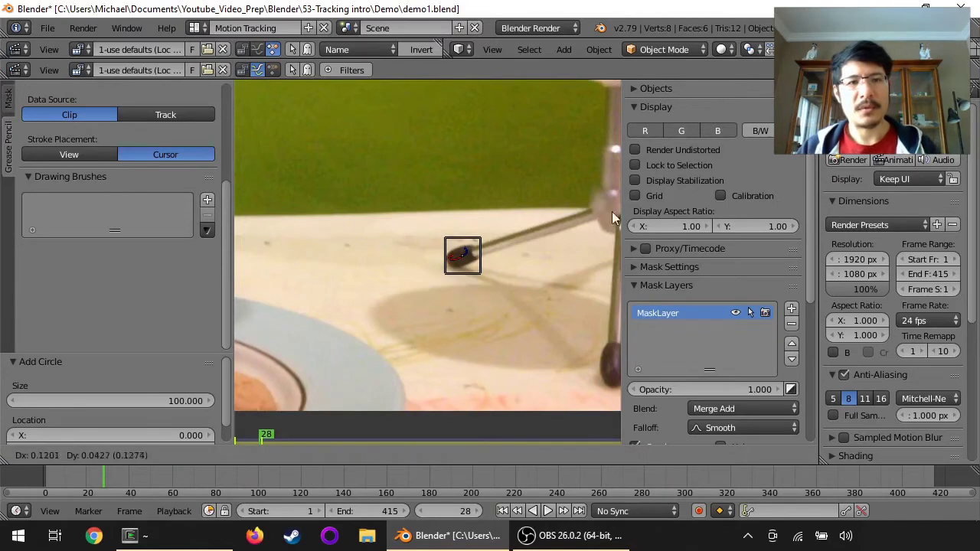
left_click(287, 111)
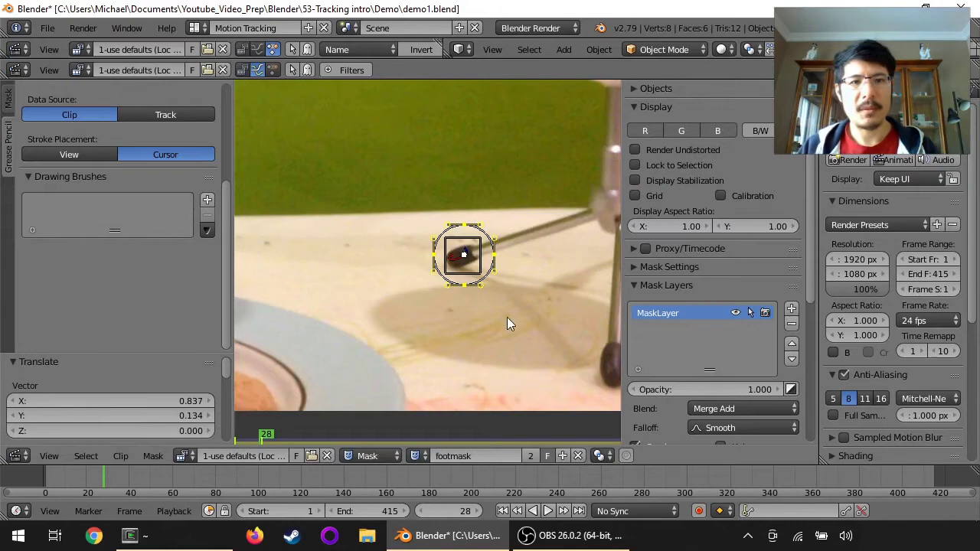
key("s")
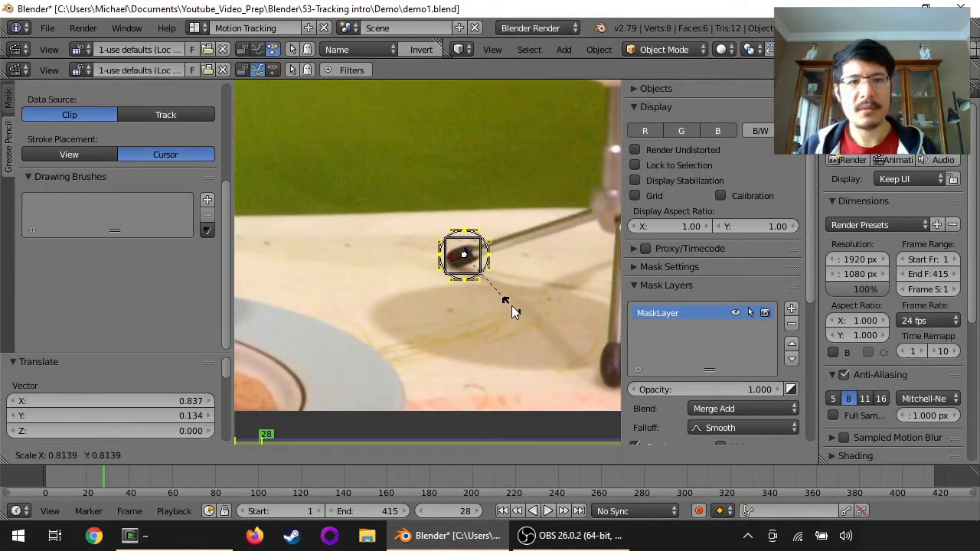
left_click(512, 306)
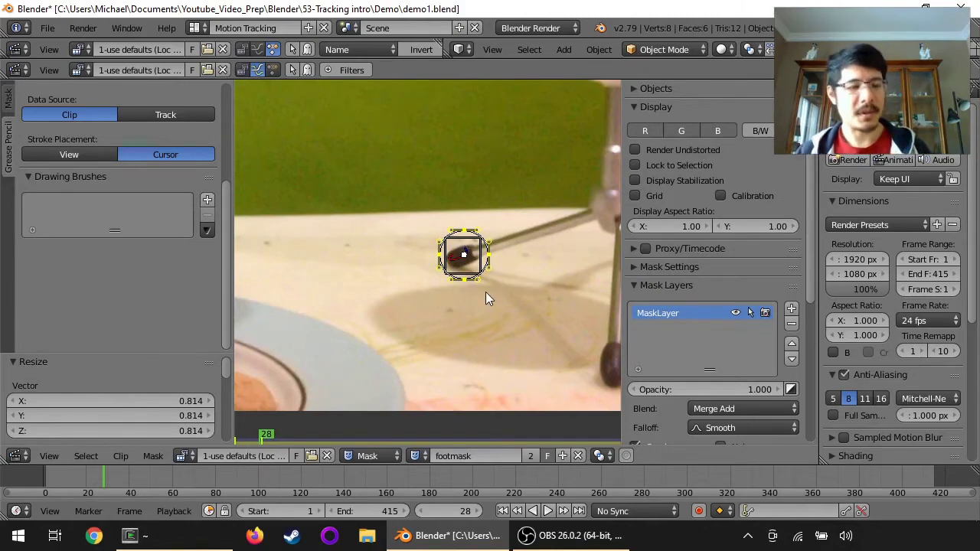
key("a")
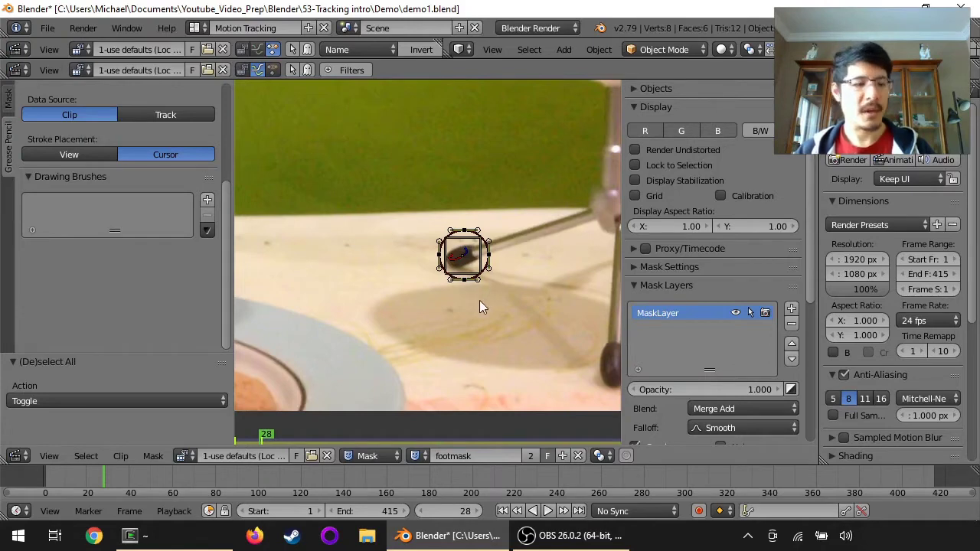
key("a")
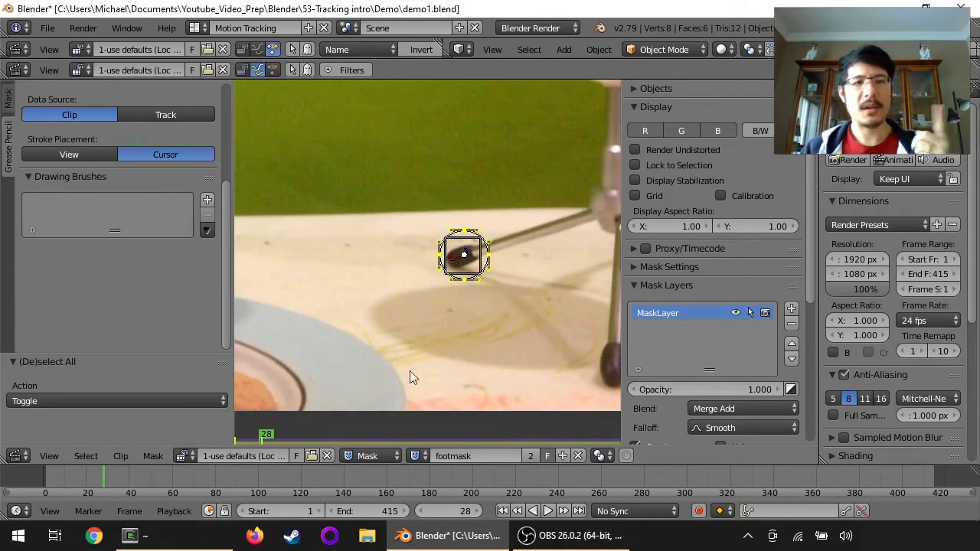
- Select the foot tracking marker in Tracking mode, then return to Mask mode
left_click(372, 456)
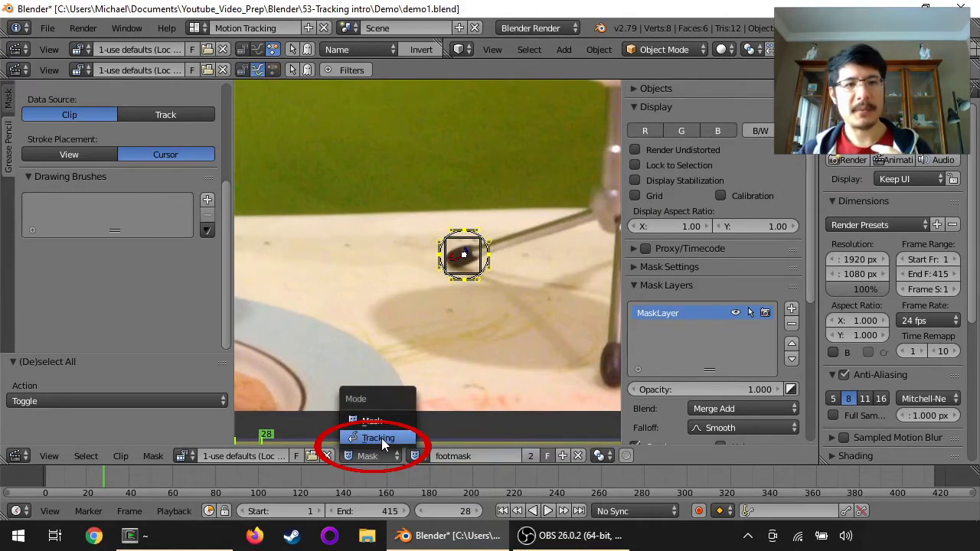
left_click(381, 438)
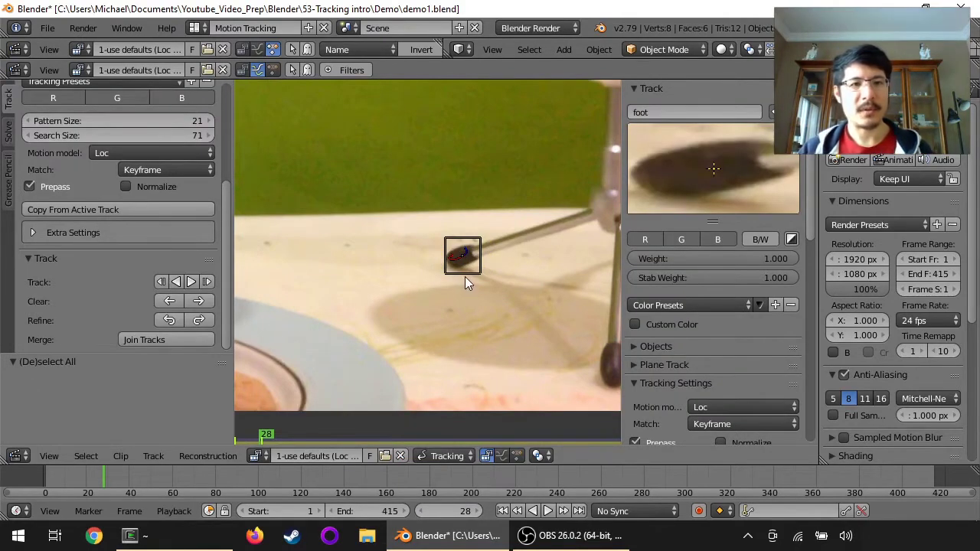
right_click(481, 266)
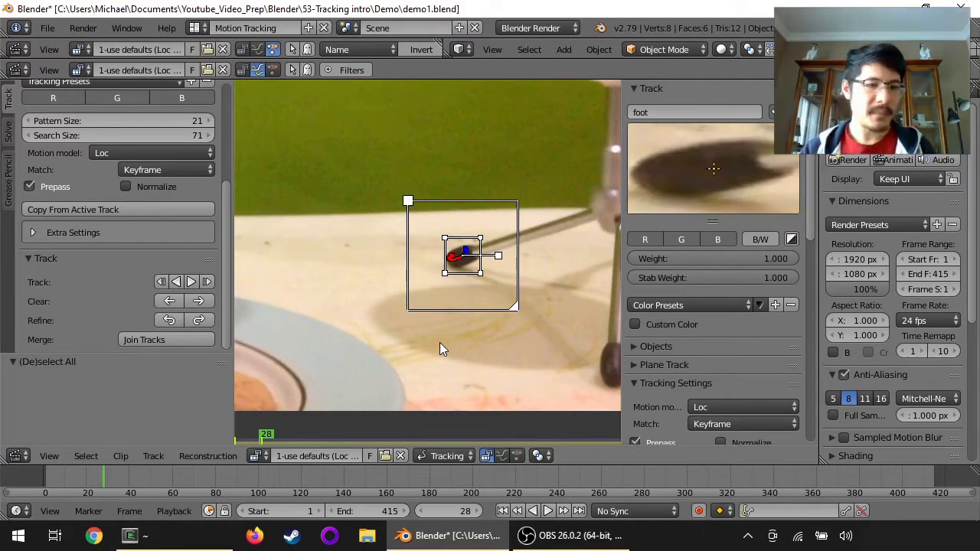
left_click(440, 454)
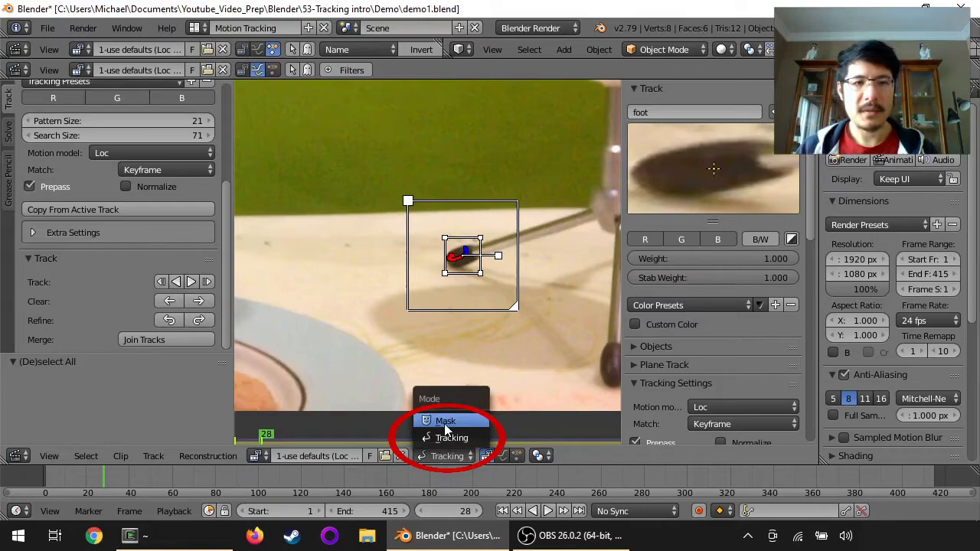
left_click(444, 422)
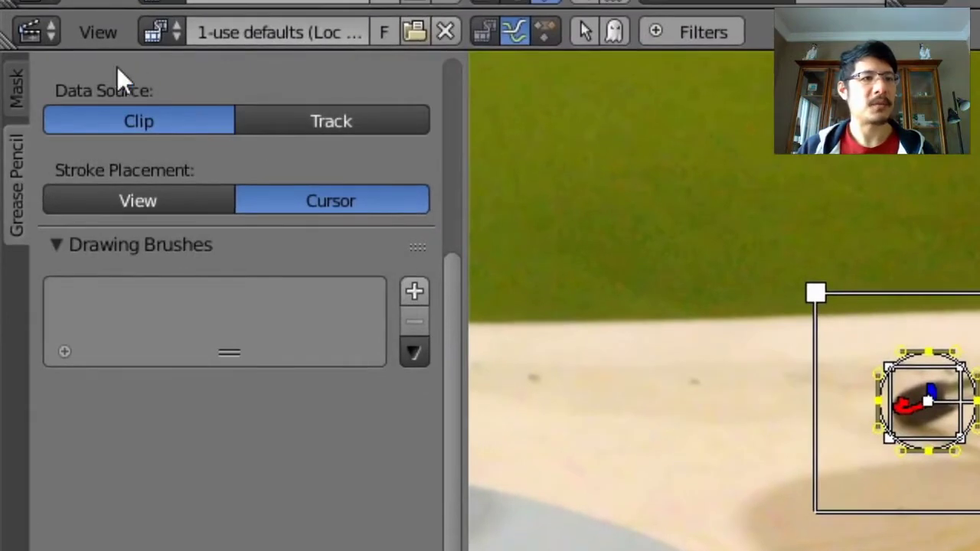
left_click(19, 100)
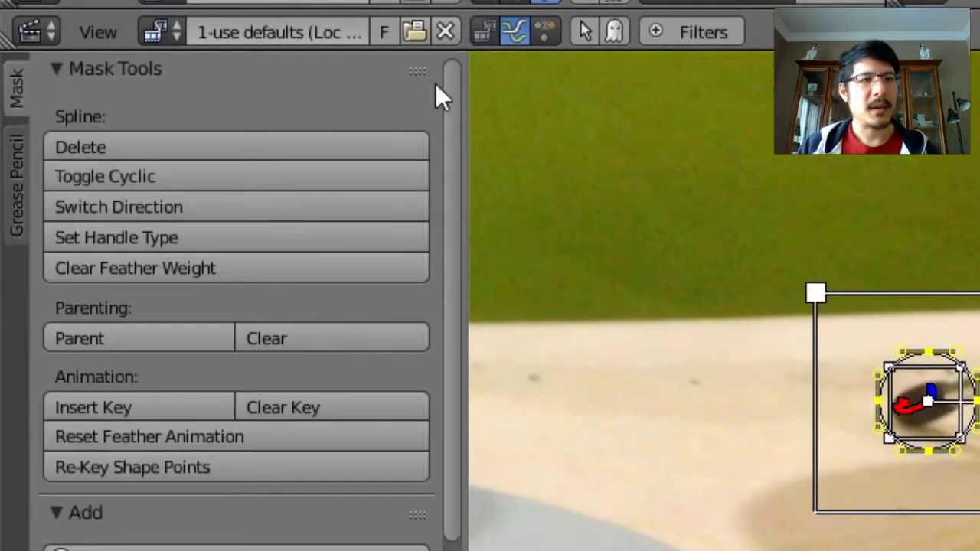
scroll(450, 107, "down", 2)
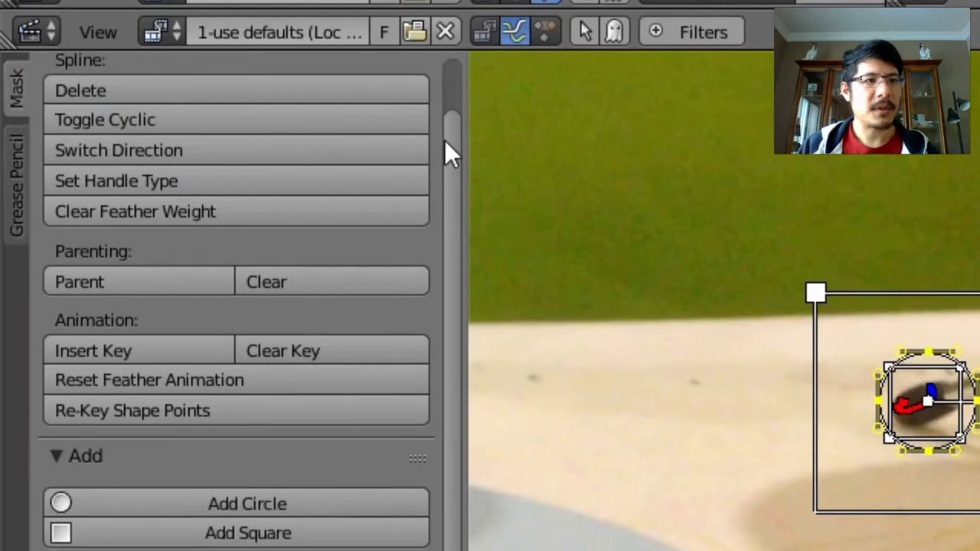
left_click(130, 287)
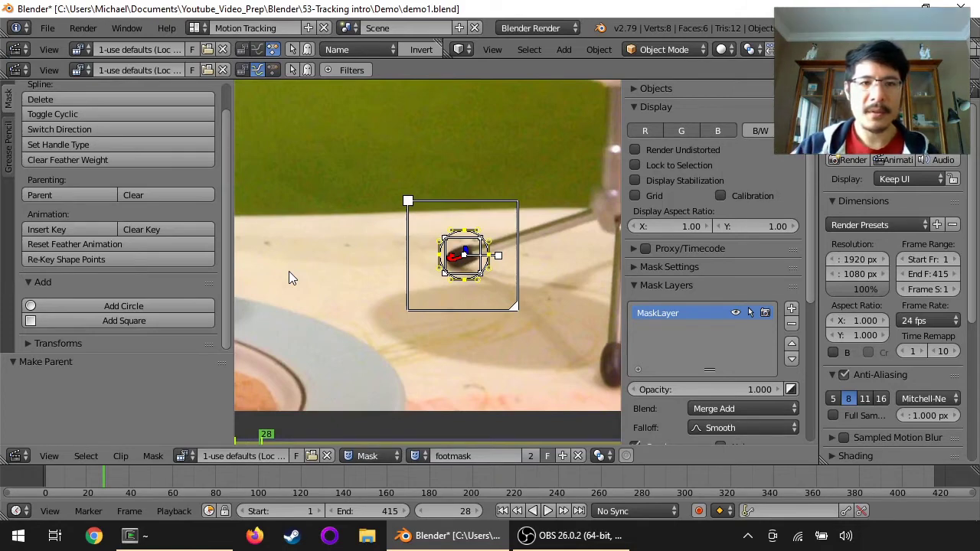
key("Home")
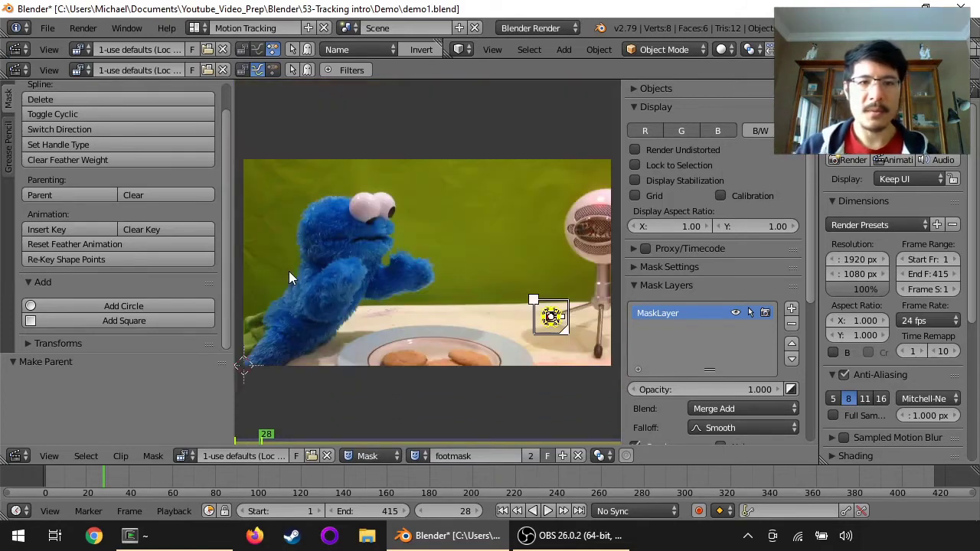
left_click(502, 510)
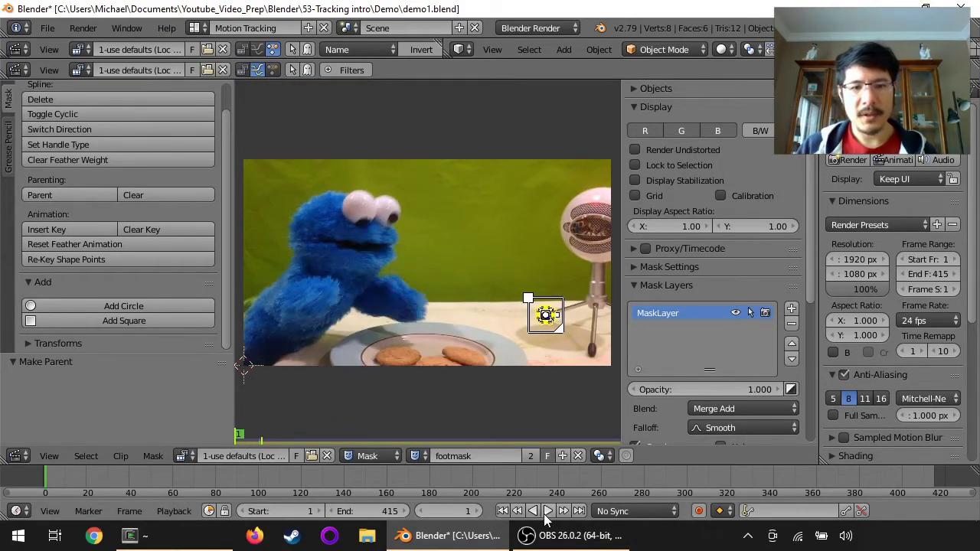
left_click(547, 511)
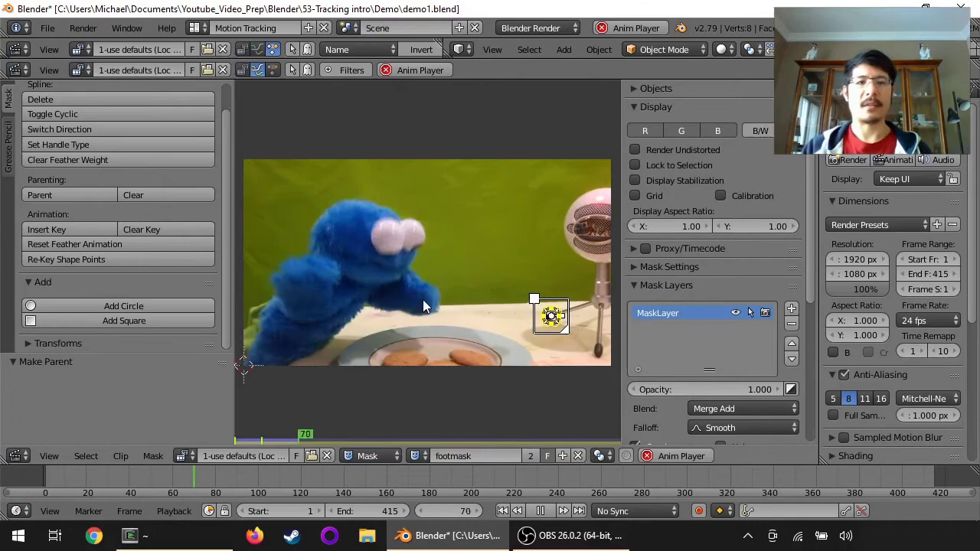
scroll(573, 333, "up", 1)
scroll(573, 333, "up", 1)
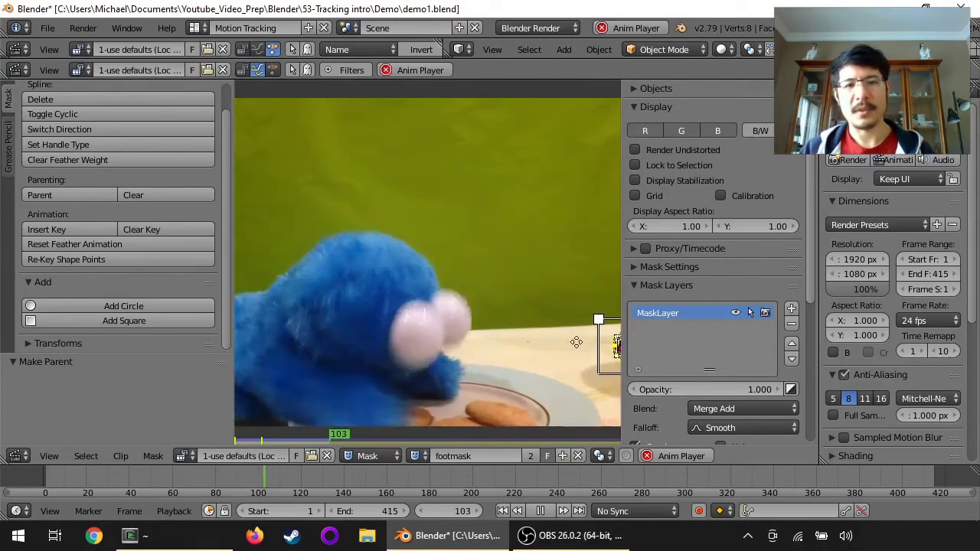
middle_click_drag(577, 342, 446, 285)
scroll(446, 286, "up", 1)
scroll(447, 285, "up", 6)
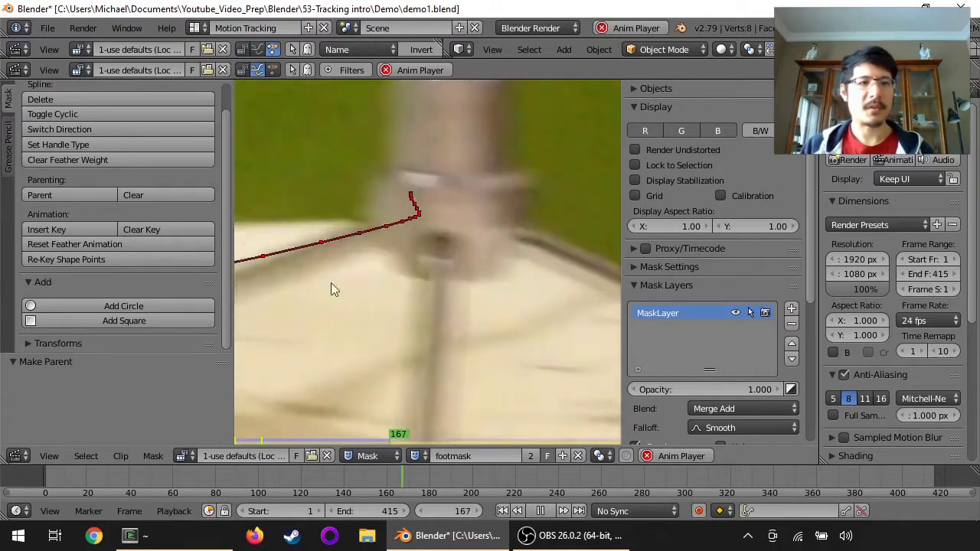
scroll(394, 315, "down", 5)
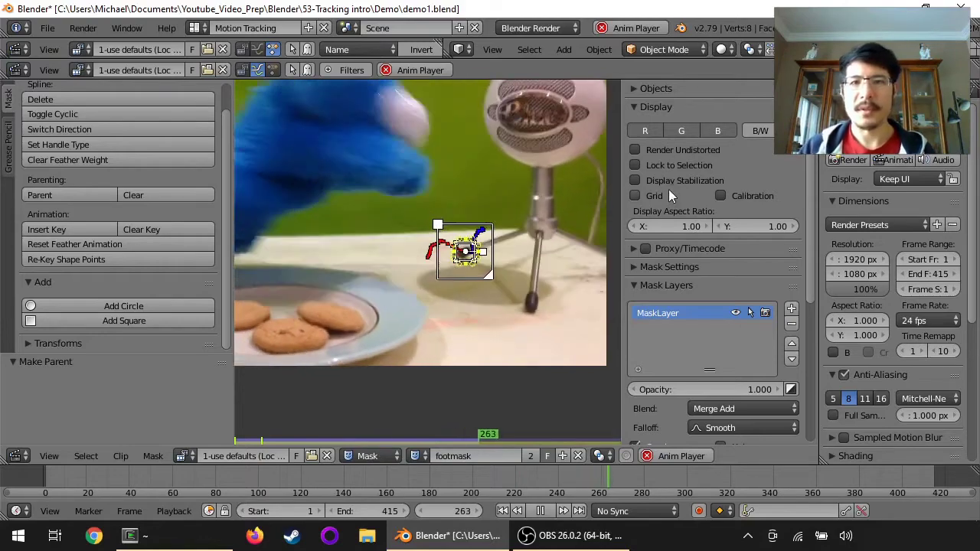
- Enable Lock to Selection in the Display panel and zoom in on the footmask circle
left_click(678, 164)
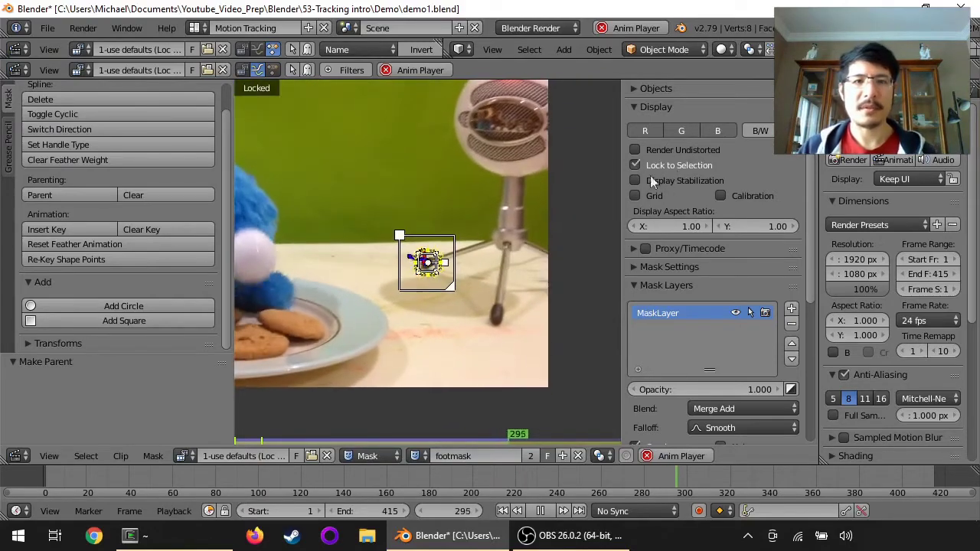
scroll(465, 260, "up", 3)
scroll(464, 260, "up", 2)
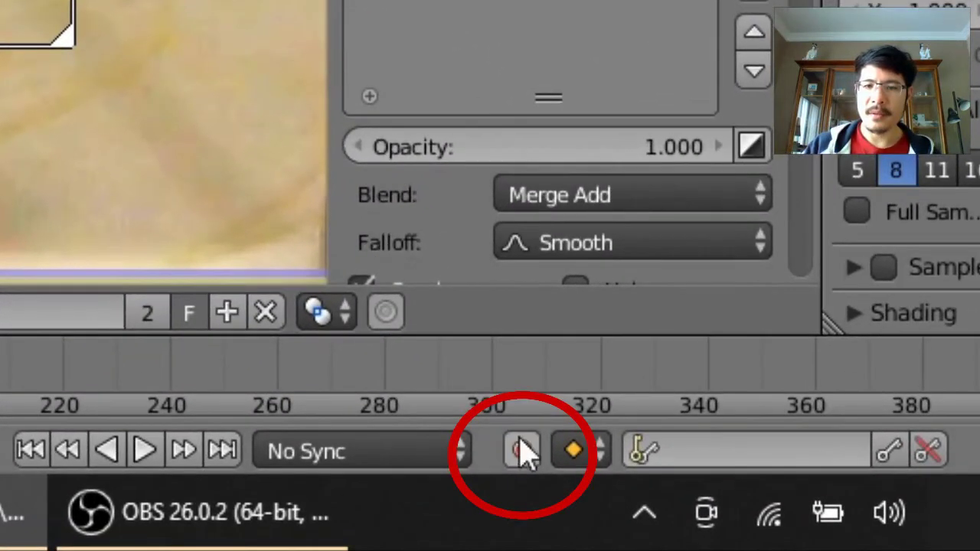
- Turn on auto-keyframe recording in the timeline header
left_click(520, 449)
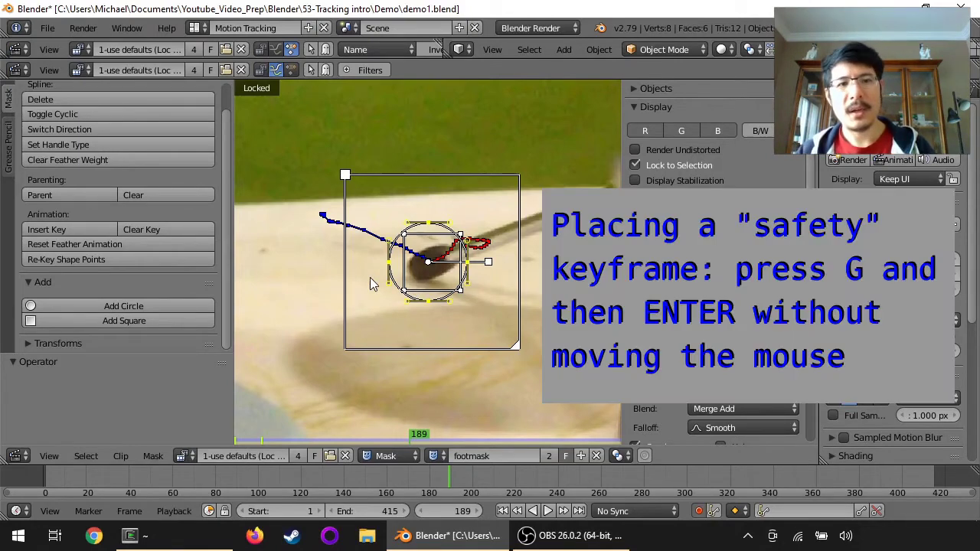
- Key the circle in place at frame 189, then at frame 190 move it back over the foot
key("g")
key("Return")
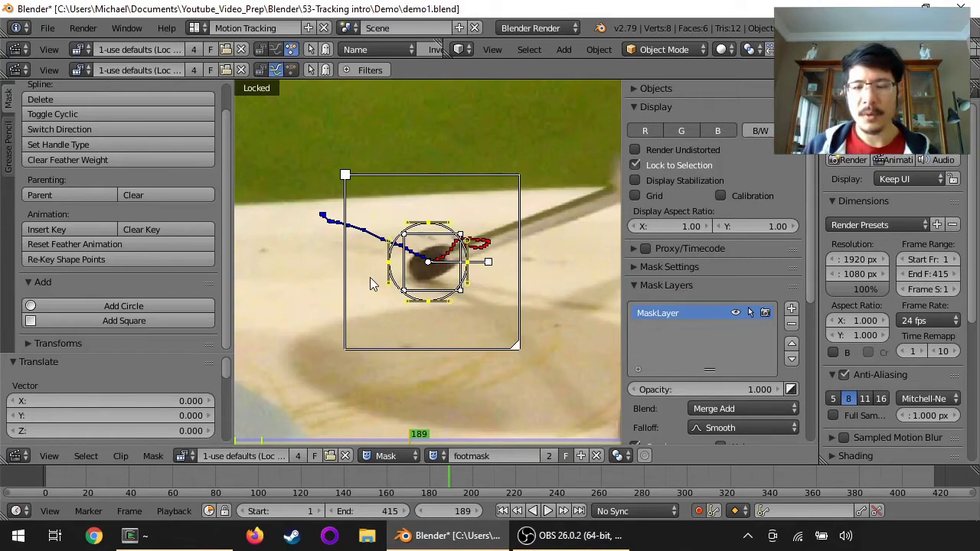
key("Right")
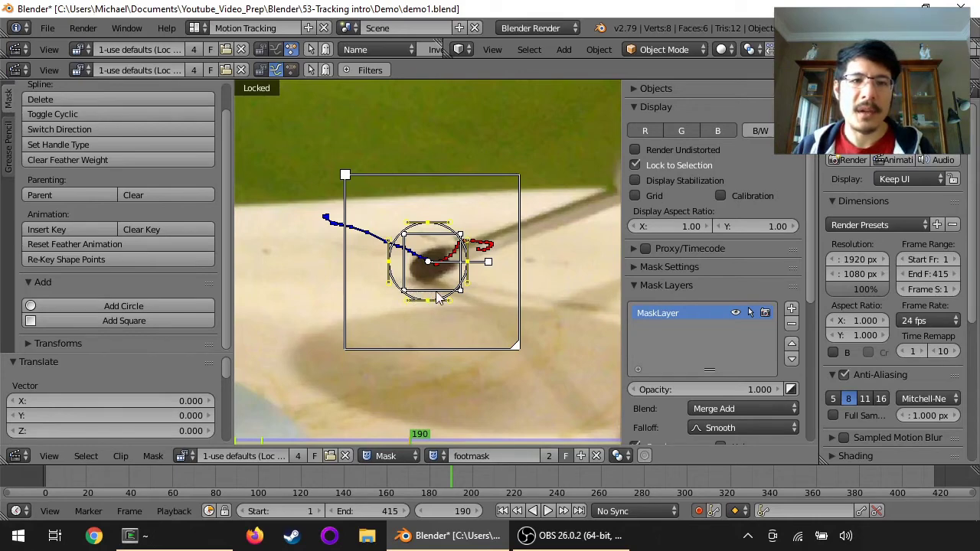
key("g")
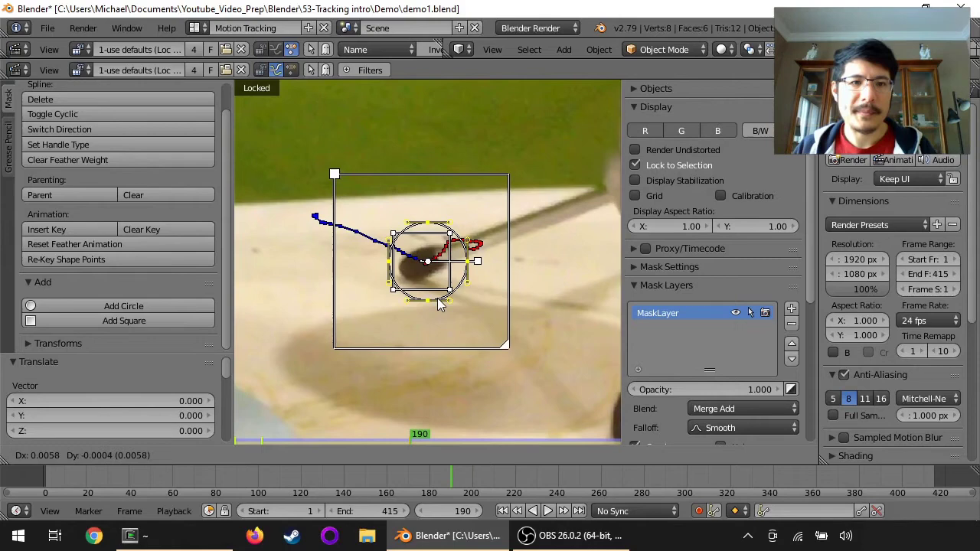
left_click(440, 305)
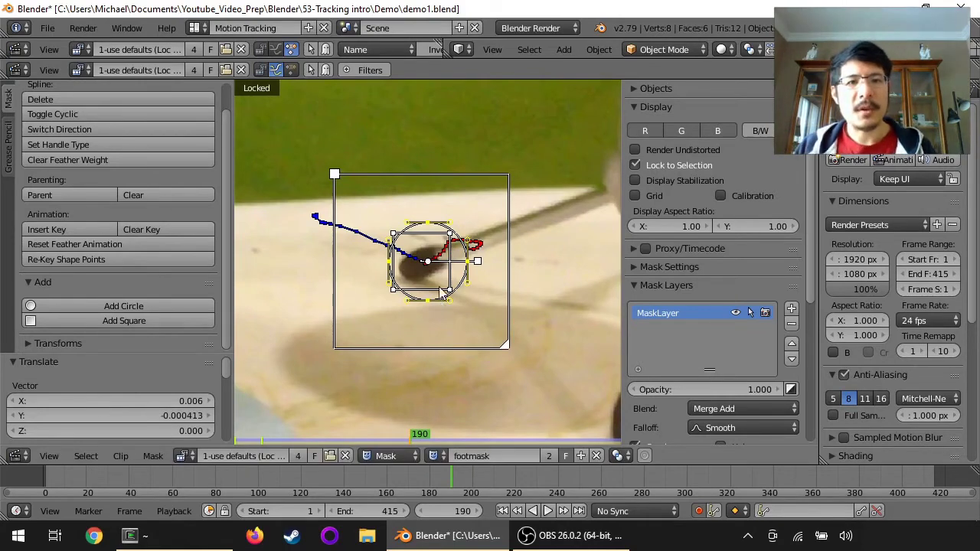
key("g")
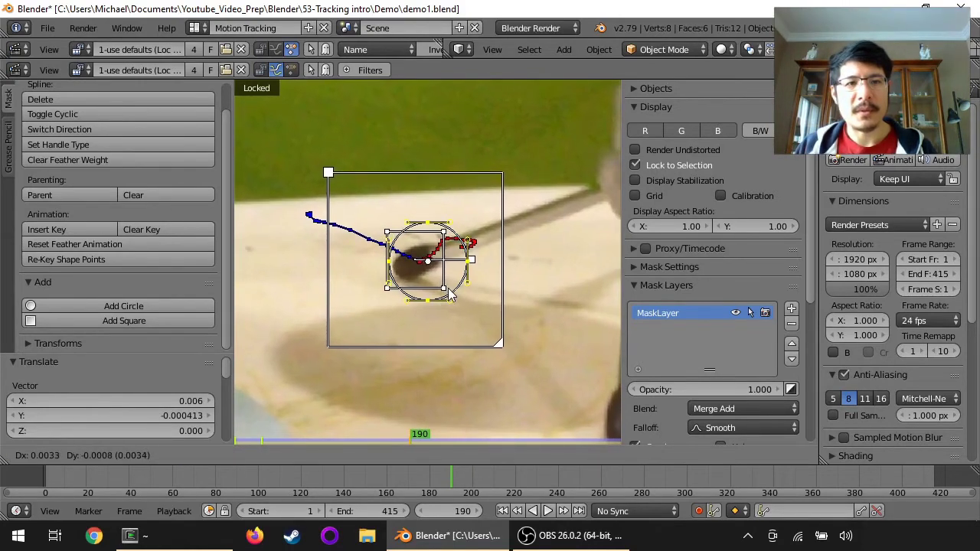
left_click(450, 296)
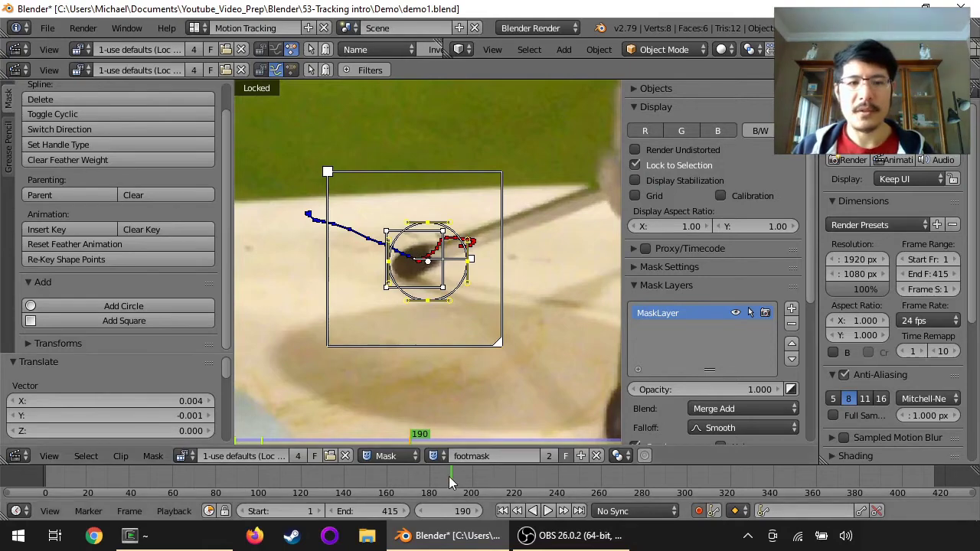
key("alt+a")
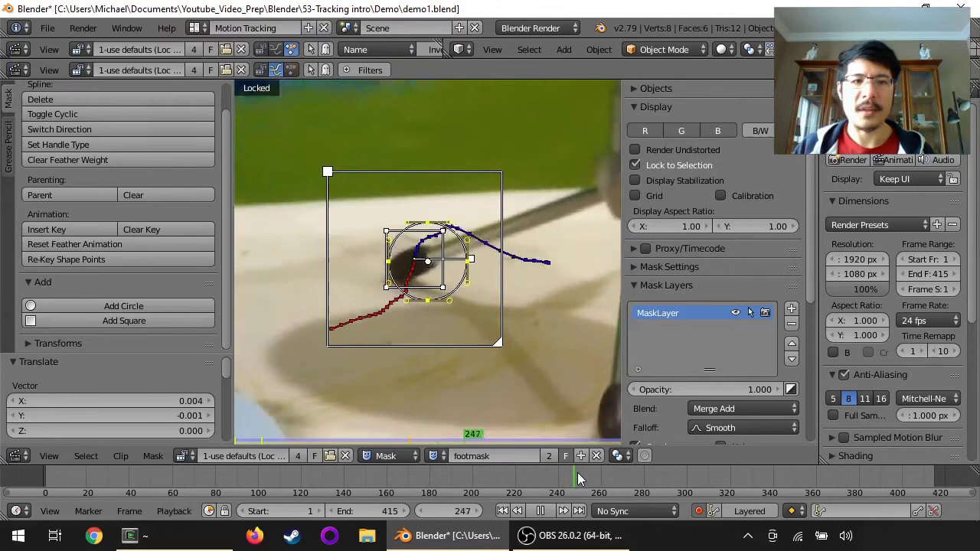
key("alt+a")
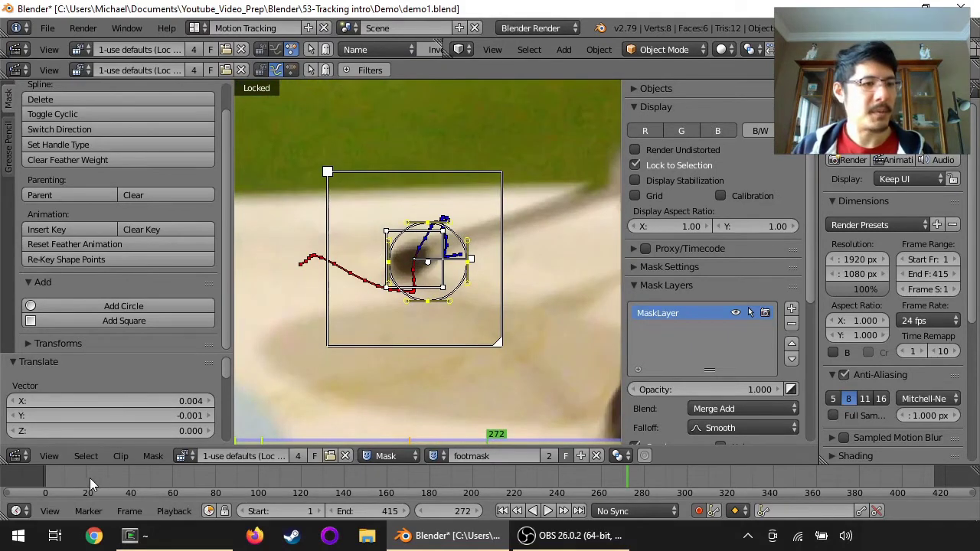
left_click(84, 476)
key("alt+a")
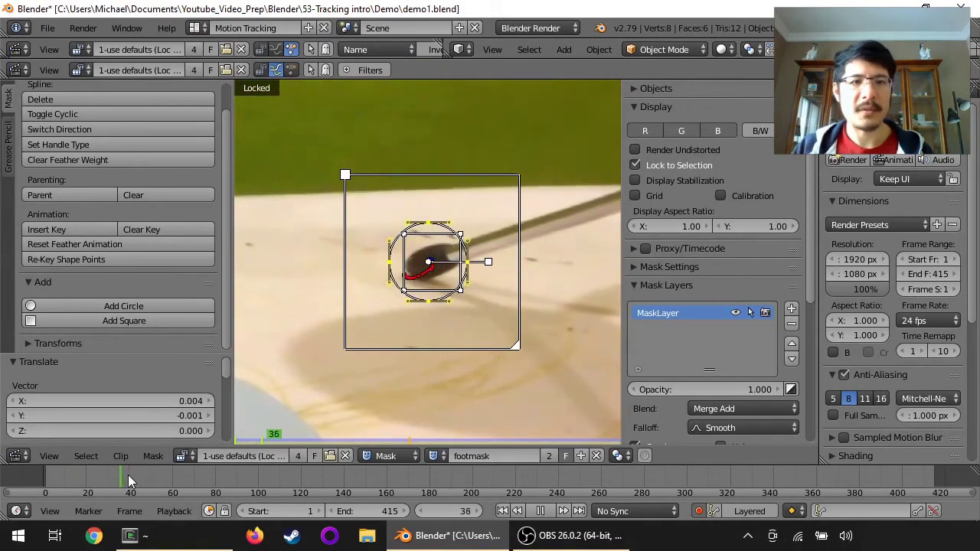
left_click_drag(238, 475, 667, 464)
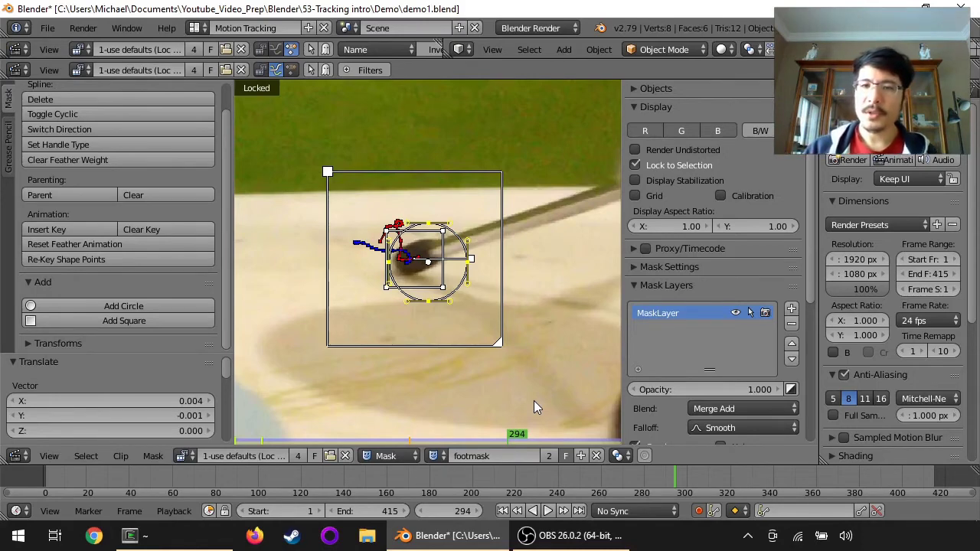
- Toggle invert on the MaskLayer in the Mask Layers panel
left_click(792, 391)
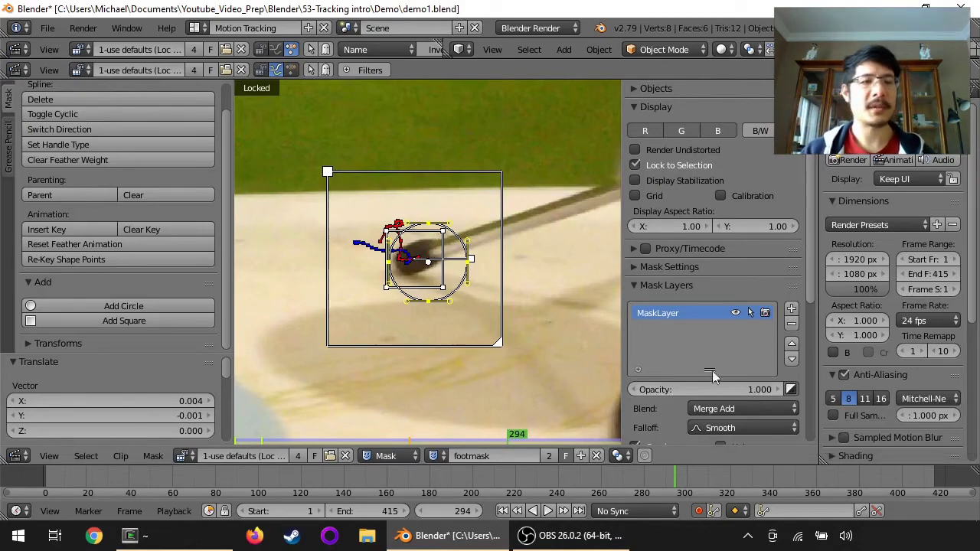
- Switch to the Video Editing layout and jump to frame 1
left_click(194, 29)
scroll(229, 176, "down", 2)
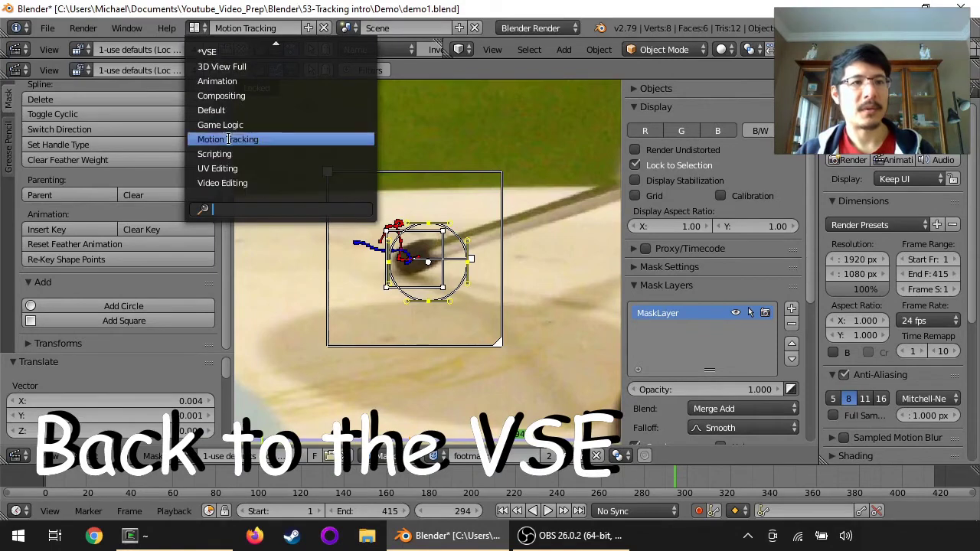
left_click(239, 183)
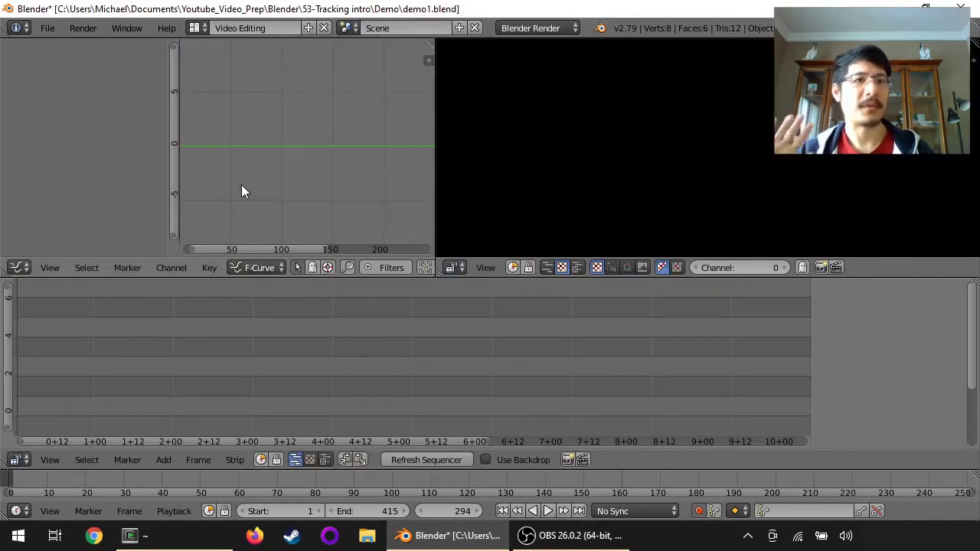
key("shift+Left")
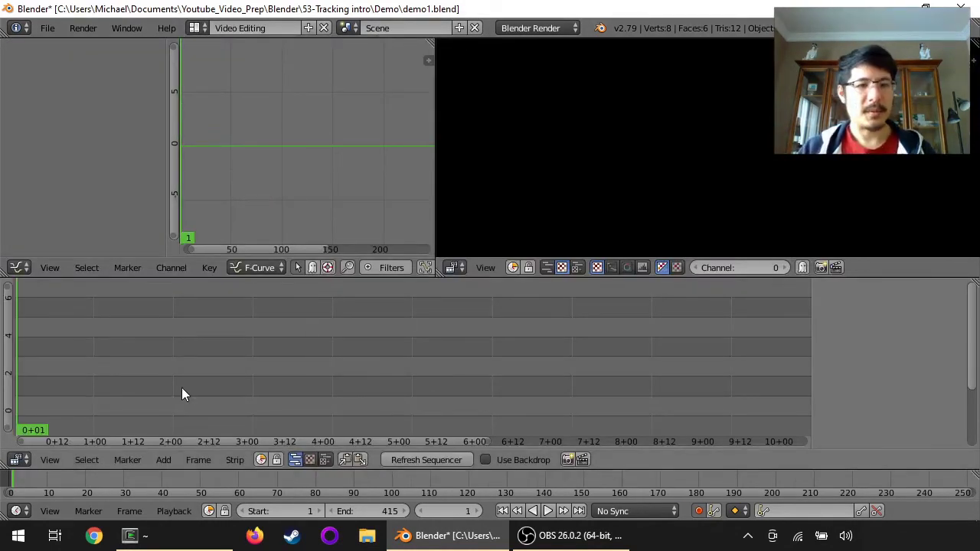
- Add IMG_6172.MOV to the sequencer as a movie strip
left_click(163, 460)
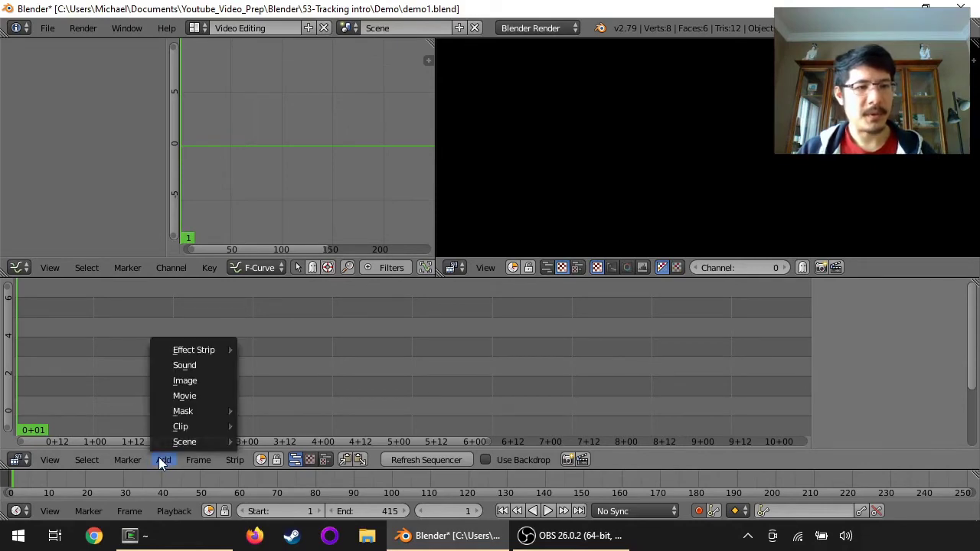
left_click(180, 394)
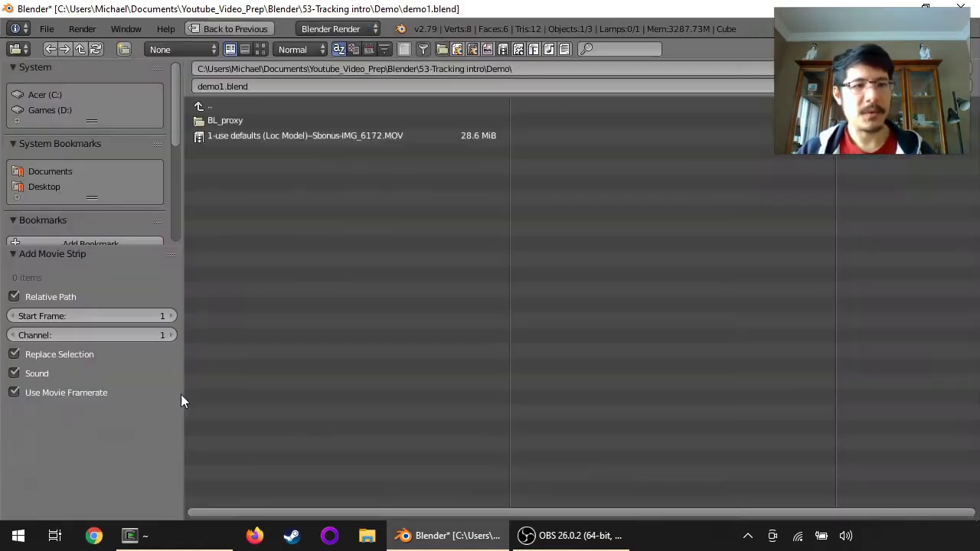
left_click(299, 136)
double_click(300, 133)
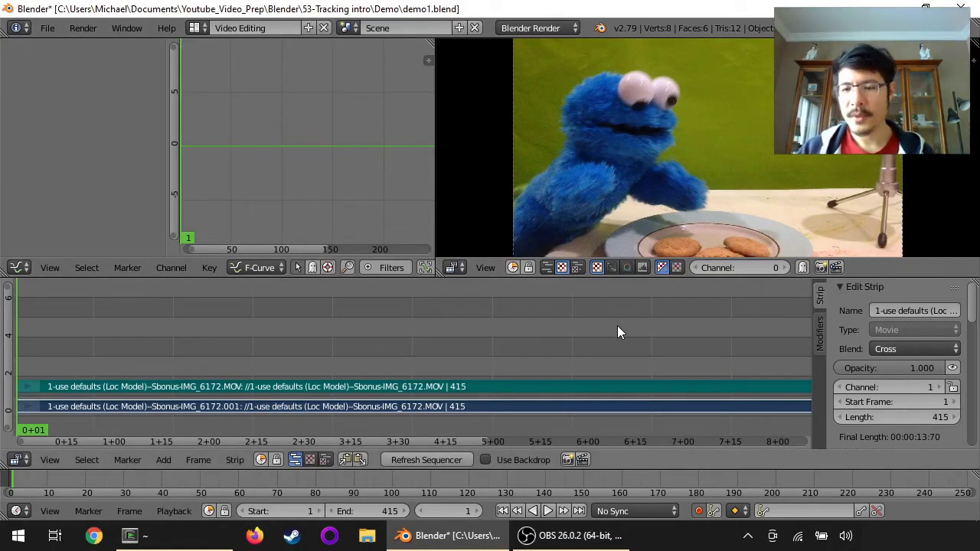
- Add a Mask strip modifier to the movie strip with Mask input set to footmask
key("Home")
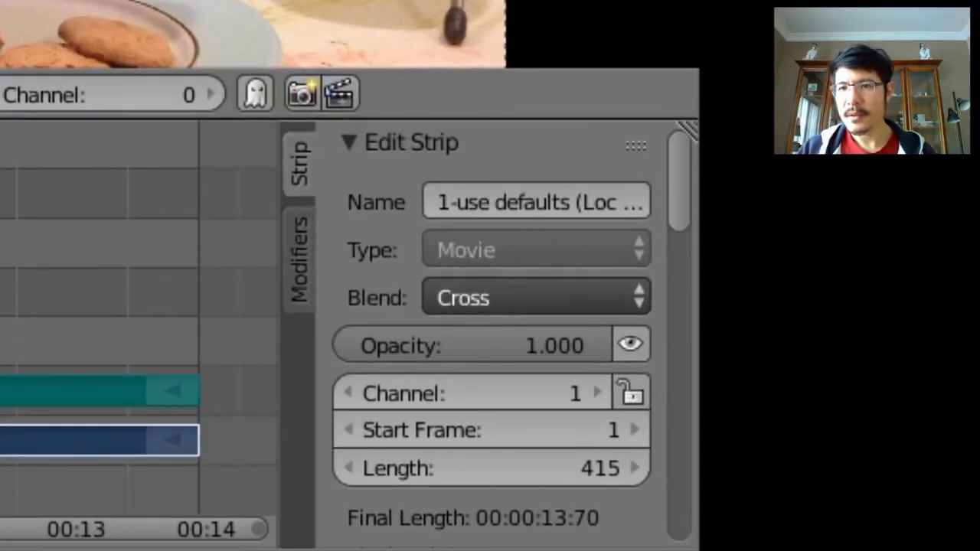
left_click(298, 272)
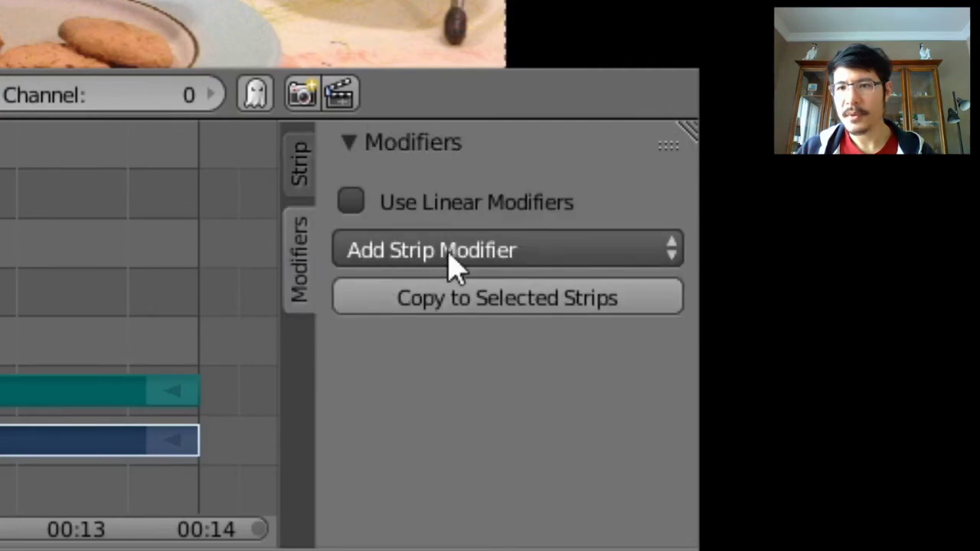
left_click(451, 265)
left_click(445, 464)
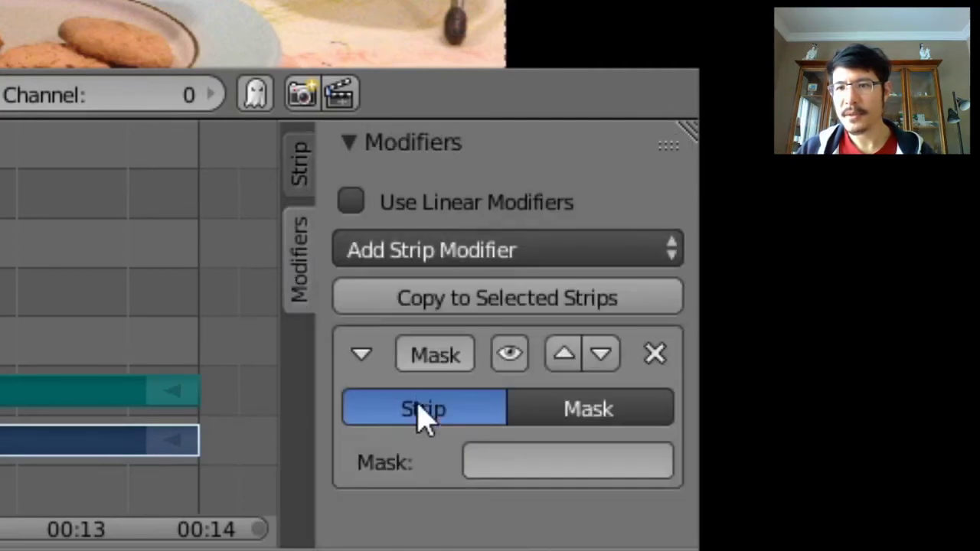
left_click(587, 417)
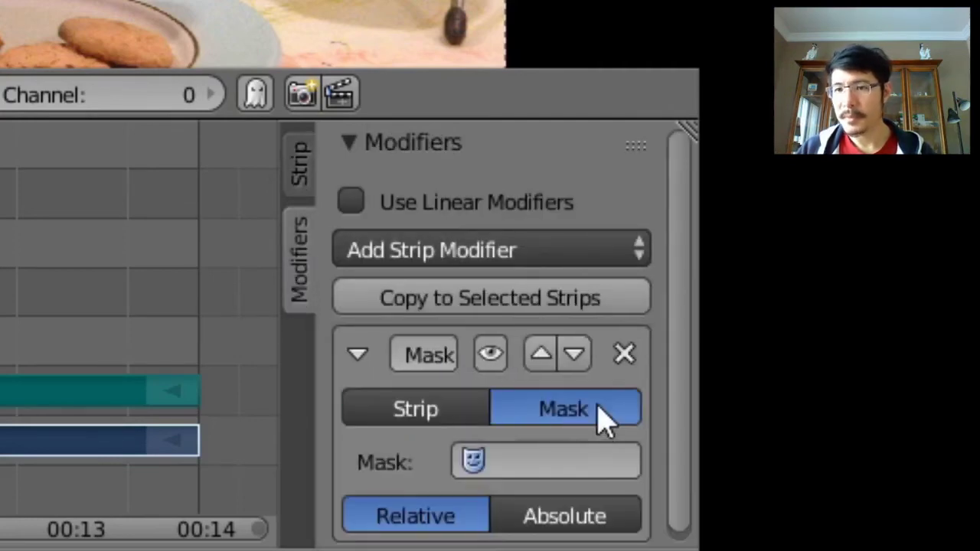
left_click(562, 462)
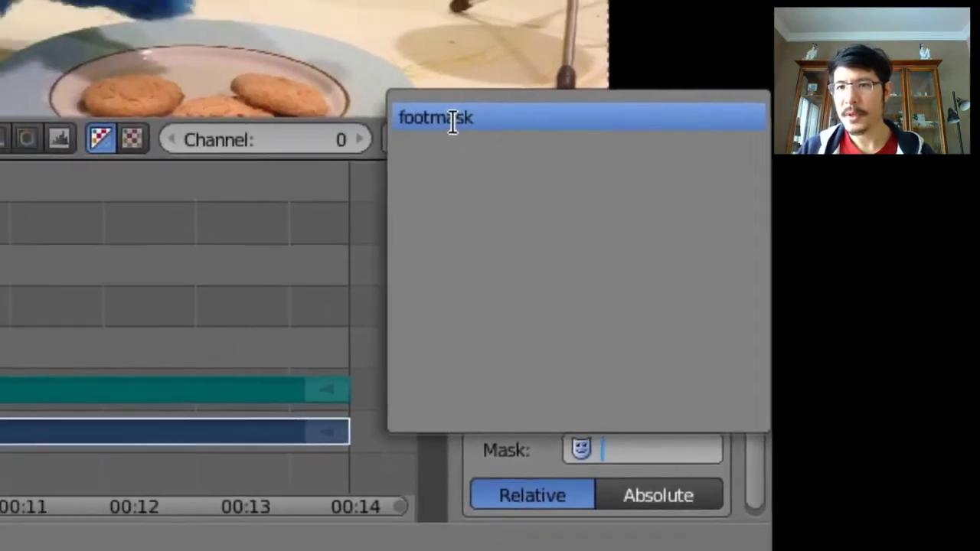
left_click(314, 74)
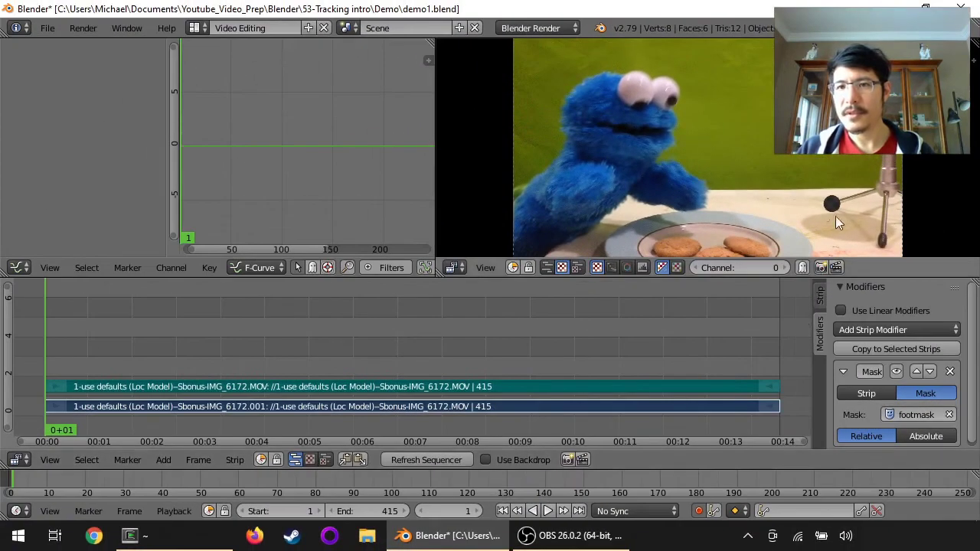
scroll(674, 123, "up", 3)
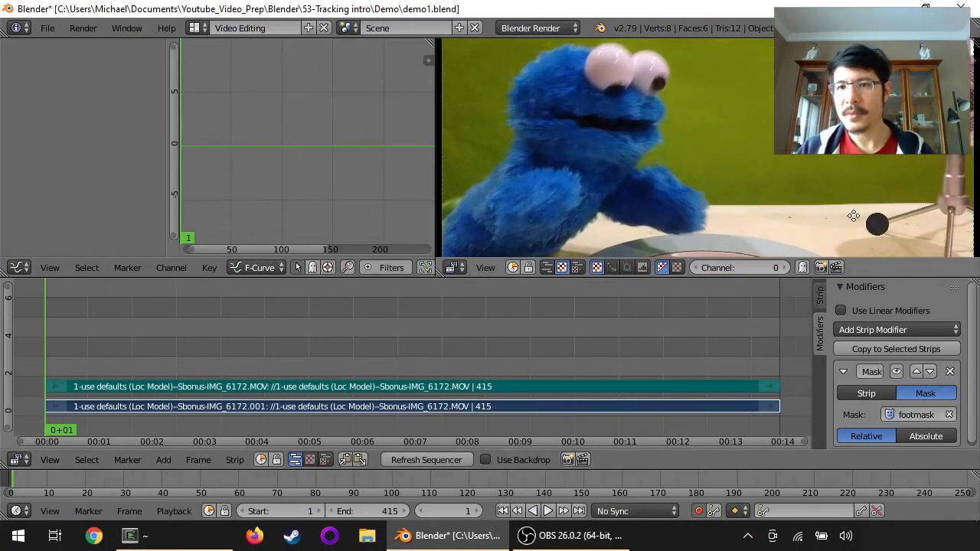
middle_click_drag(853, 216, 659, 176)
scroll(663, 193, "up", 4)
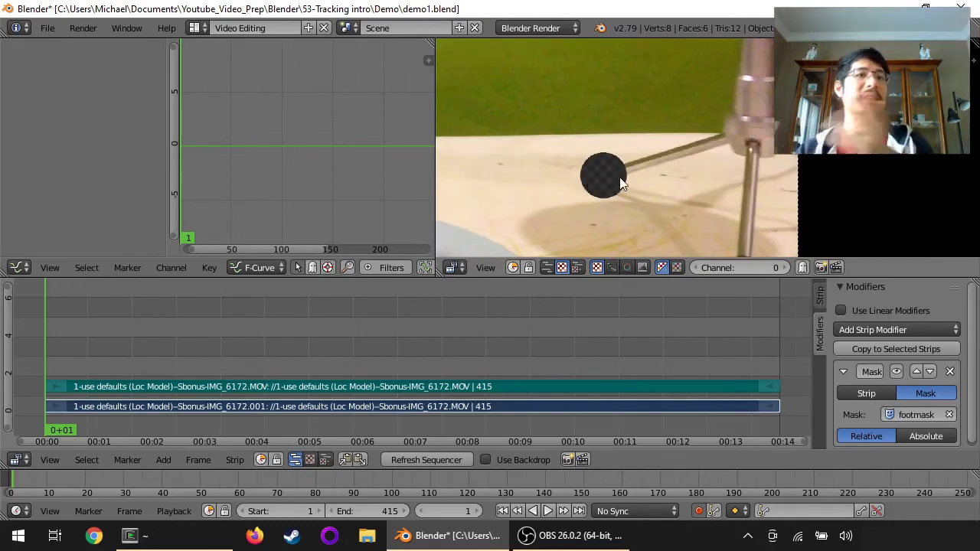
left_click(547, 511)
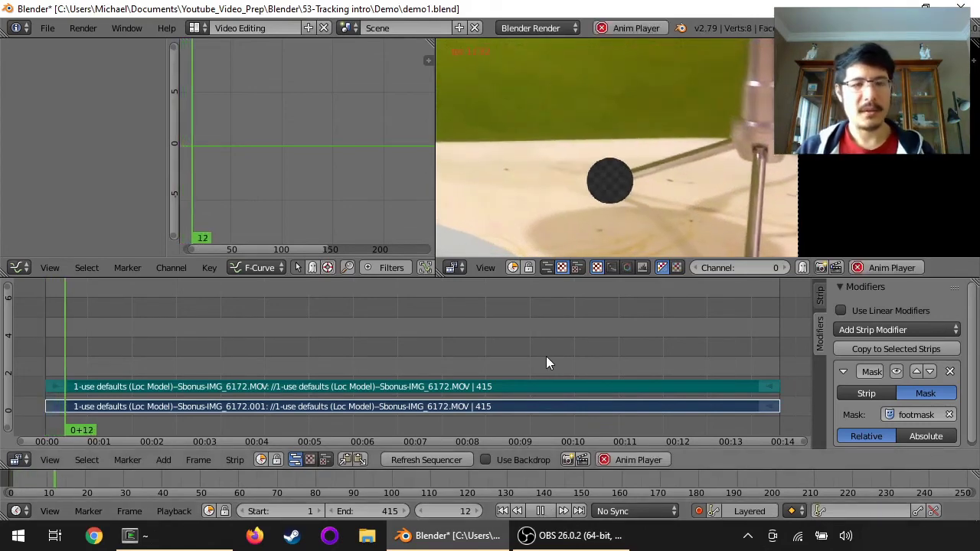